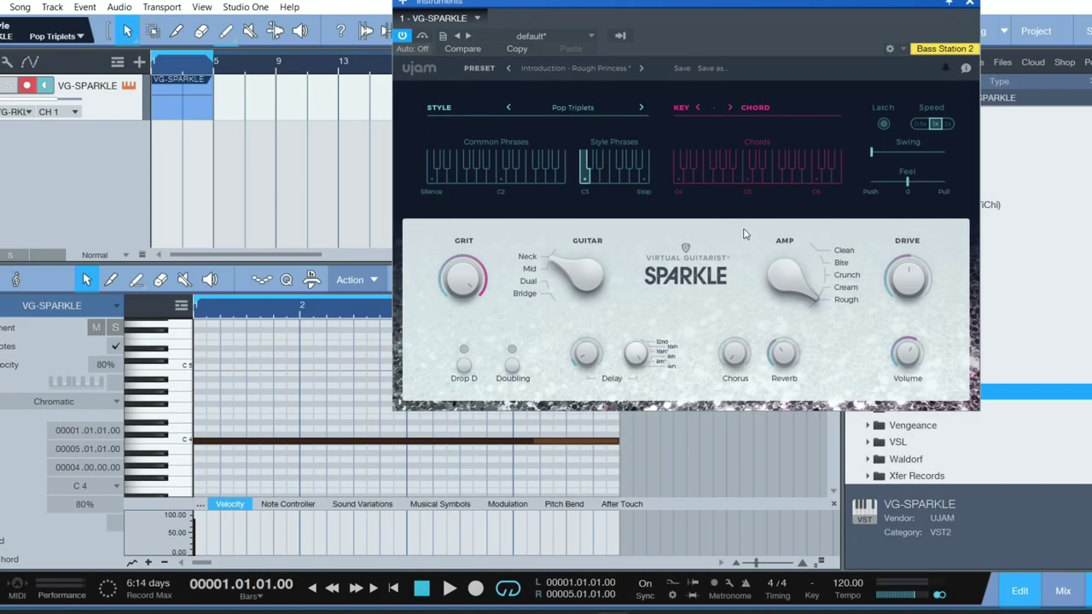
{"action": "mouse_move", "coordinate": [862, 2]}
{"action": "left_mouse_down"}
{"action": "mouse_move", "coordinate": [794, 11]}
{"action": "mouse_move", "coordinate": [740, 0]}
{"action": "left_mouse_up"}
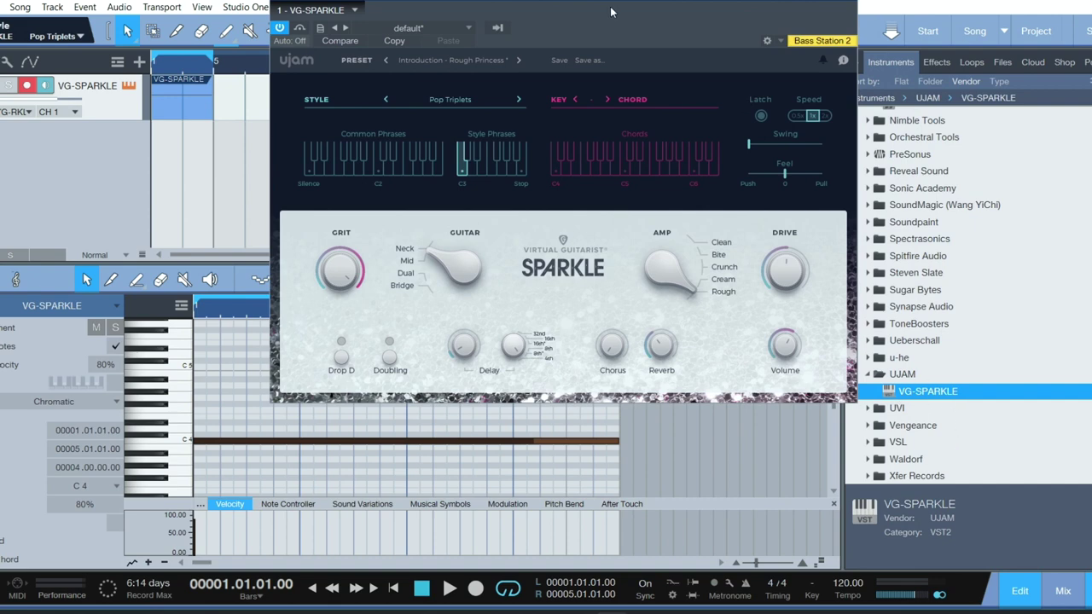
{"action": "left_click_drag", "start_coordinate": [611, 12], "coordinate": [719, 15]}
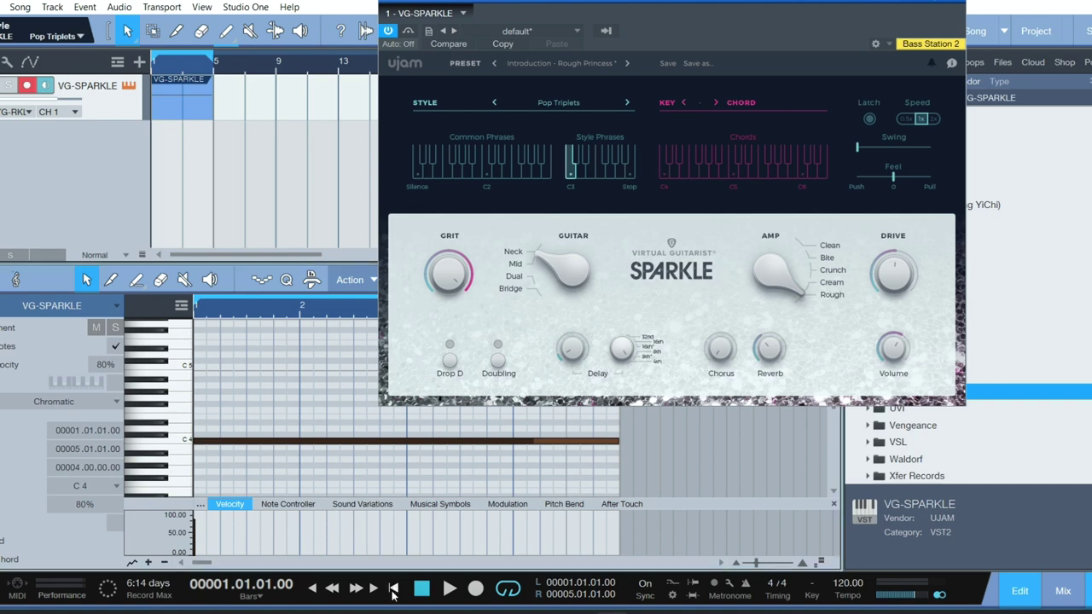
Audition a Sparkle chord key in playback, then transpose the long piano-roll note up to C#5.
{"action": "left_click", "coordinate": [662, 175]}
{"action": "key", "text": "space"}
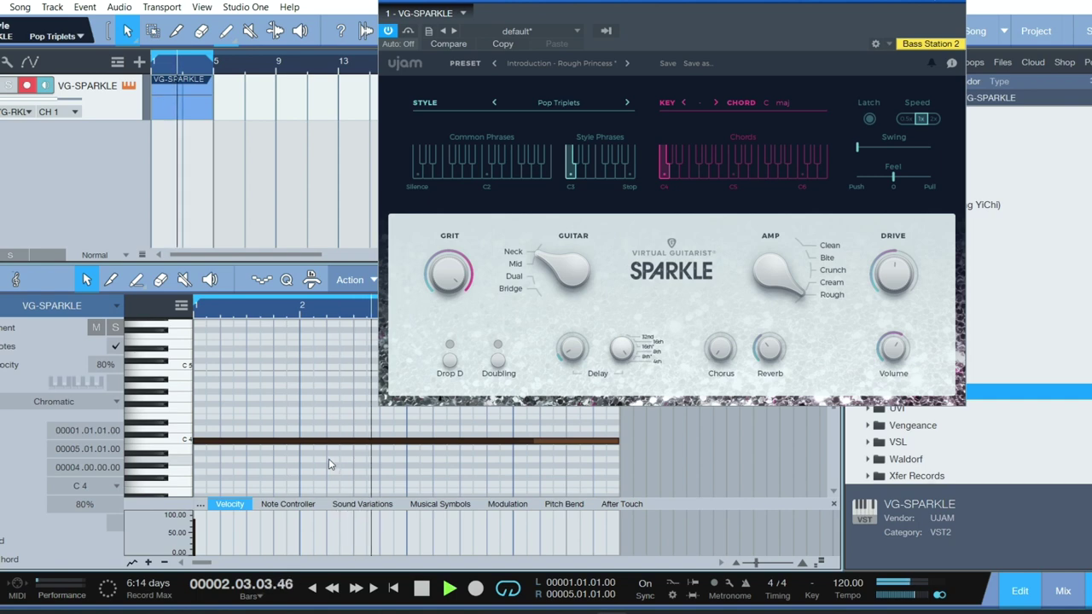
{"action": "left_click", "coordinate": [300, 469]}
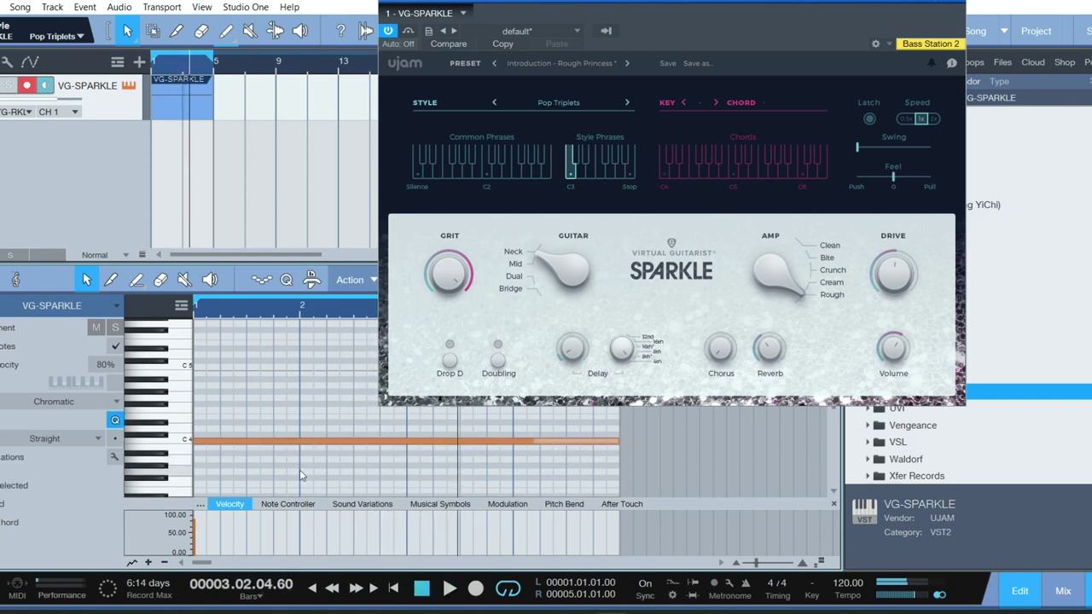
{"action": "key", "text": "space"}
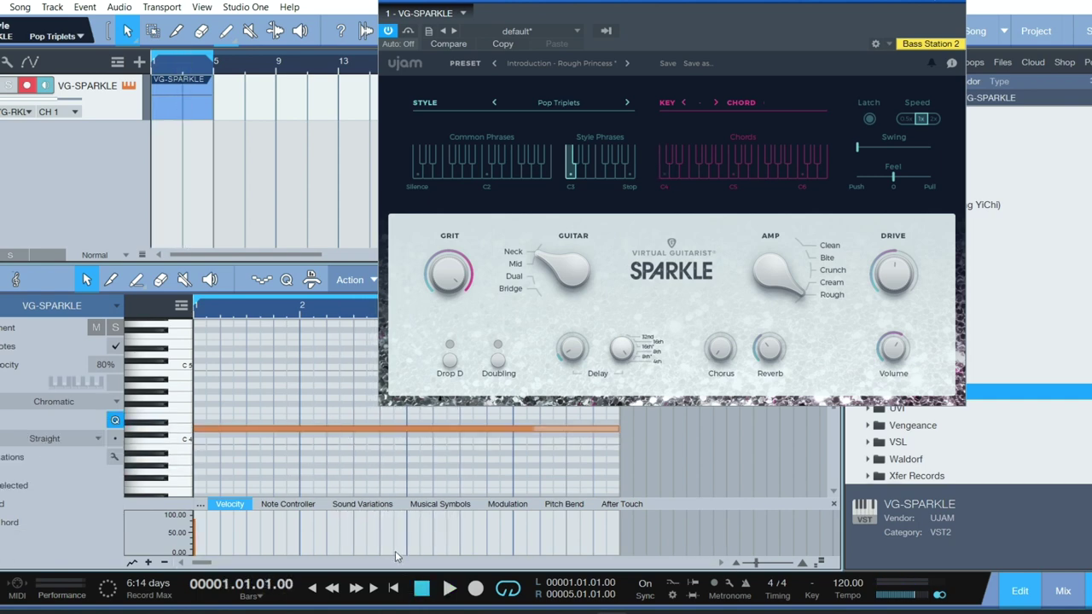
{"action": "key", "text": "space"}
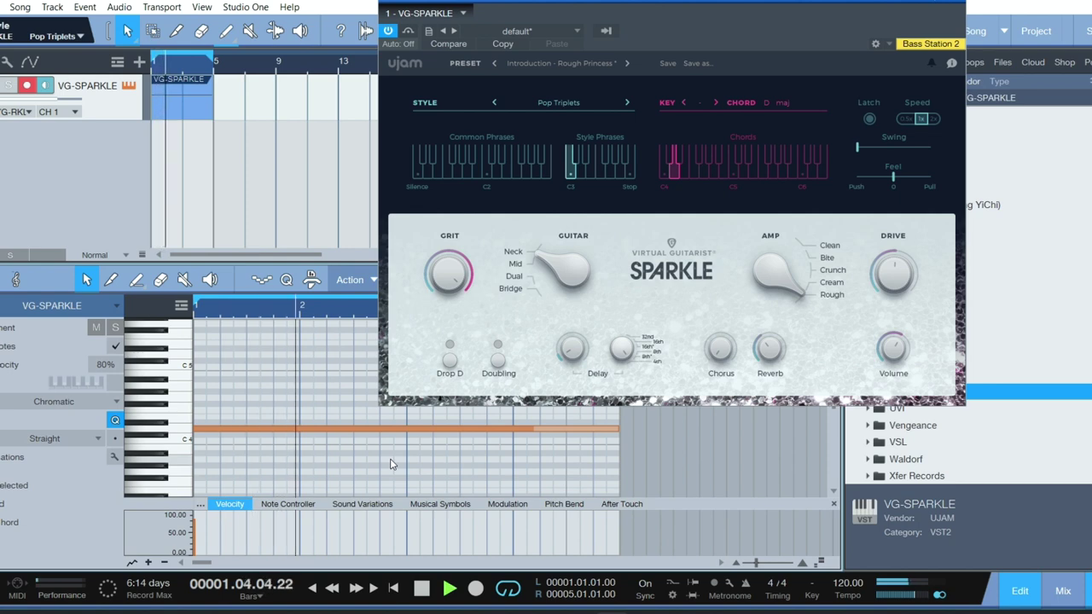
{"action": "left_click", "coordinate": [307, 429]}
{"action": "key", "text": "space"}
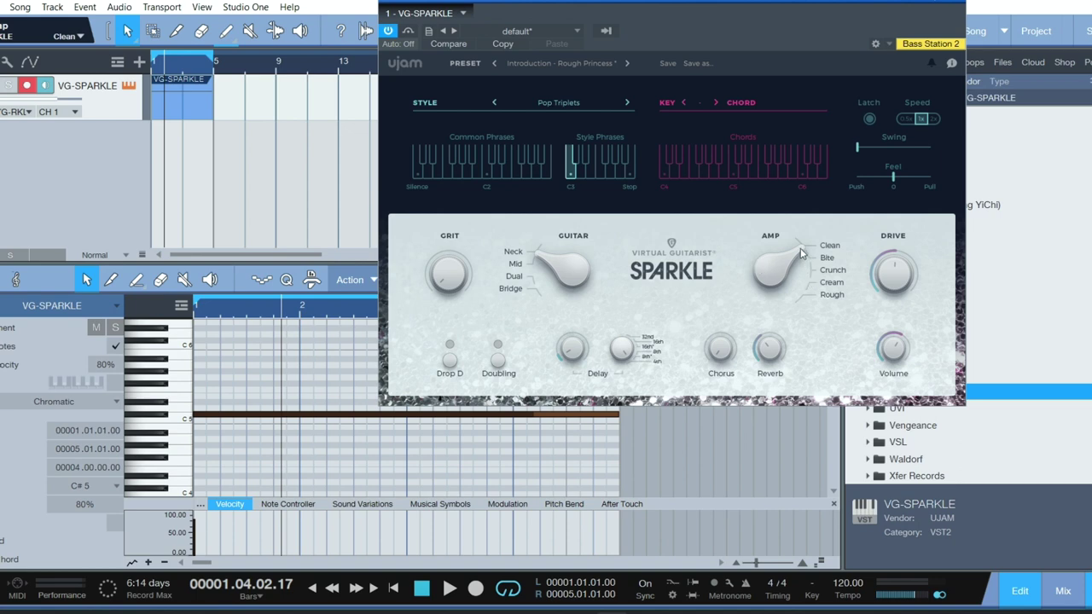
{"action": "left_click_drag", "start_coordinate": [803, 273], "coordinate": [809, 238]}
{"action": "left_click", "coordinate": [393, 589]}
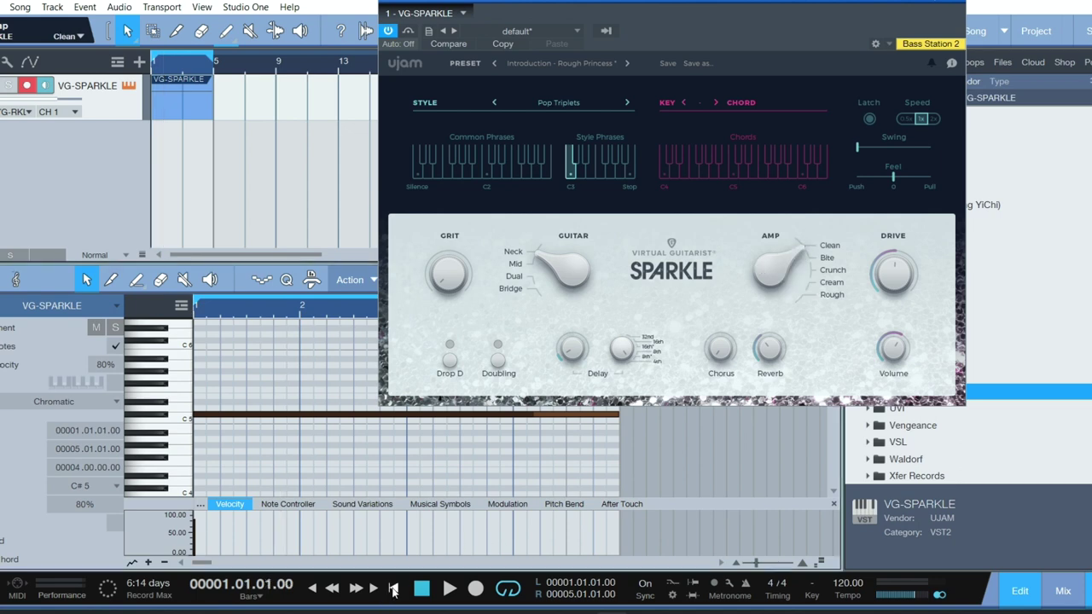
{"action": "key", "text": "space"}
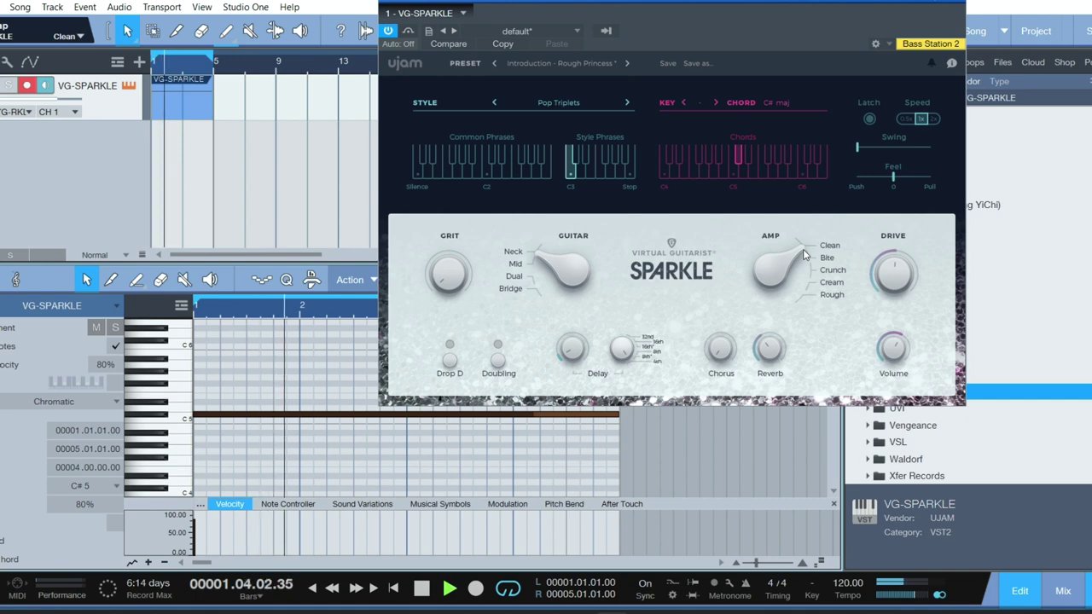
{"action": "left_click_drag", "start_coordinate": [803, 255], "coordinate": [807, 260]}
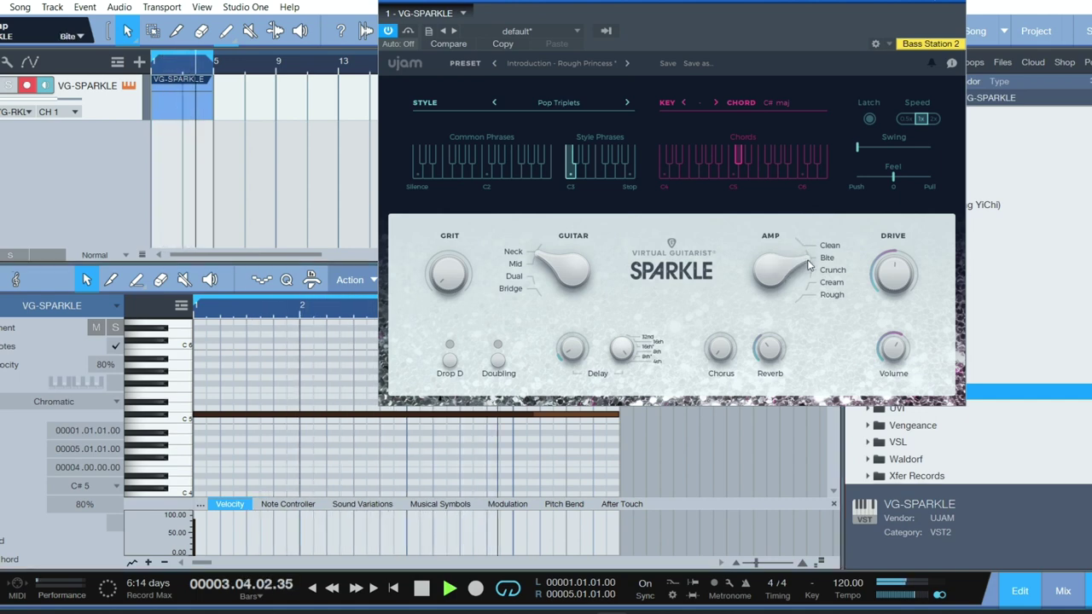
{"action": "left_click_drag", "start_coordinate": [807, 260], "coordinate": [811, 271]}
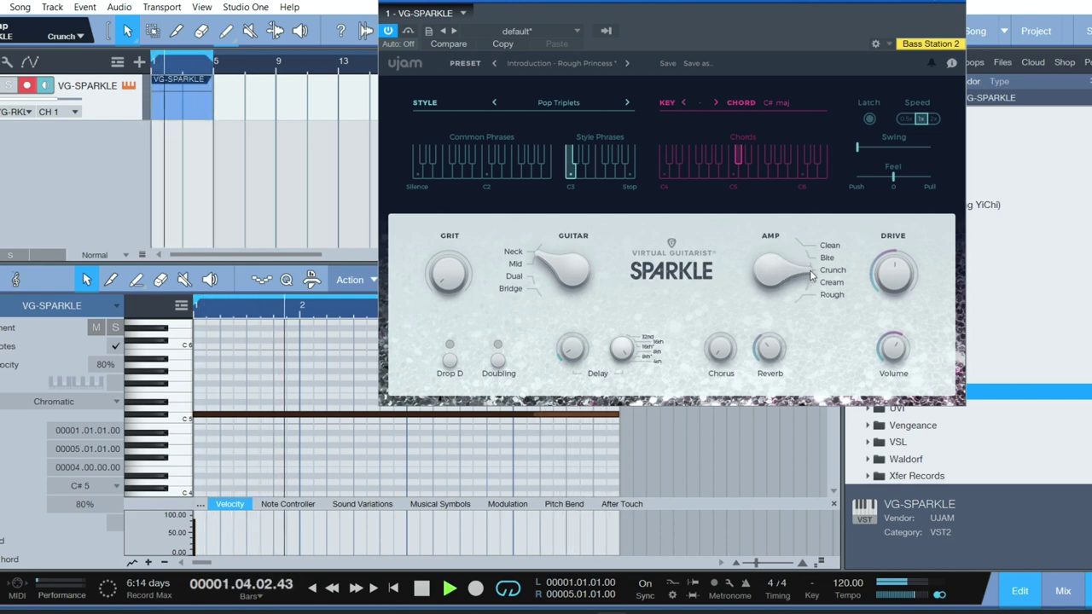
{"action": "mouse_move", "coordinate": [810, 275]}
{"action": "left_mouse_down"}
{"action": "mouse_move", "coordinate": [802, 296]}
{"action": "mouse_move", "coordinate": [803, 200]}
{"action": "left_mouse_up"}
{"action": "key", "text": "space"}
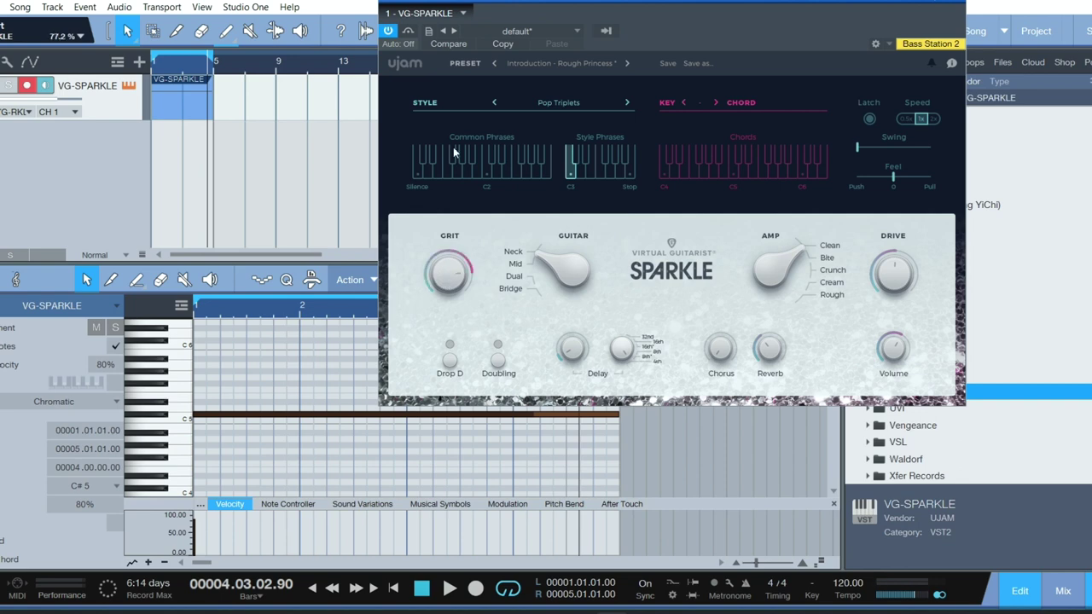
Play the progression from the song start and turn Sparkle's GRIT knob up to 100%.
{"action": "left_click", "coordinate": [393, 589]}
{"action": "key", "text": "space"}
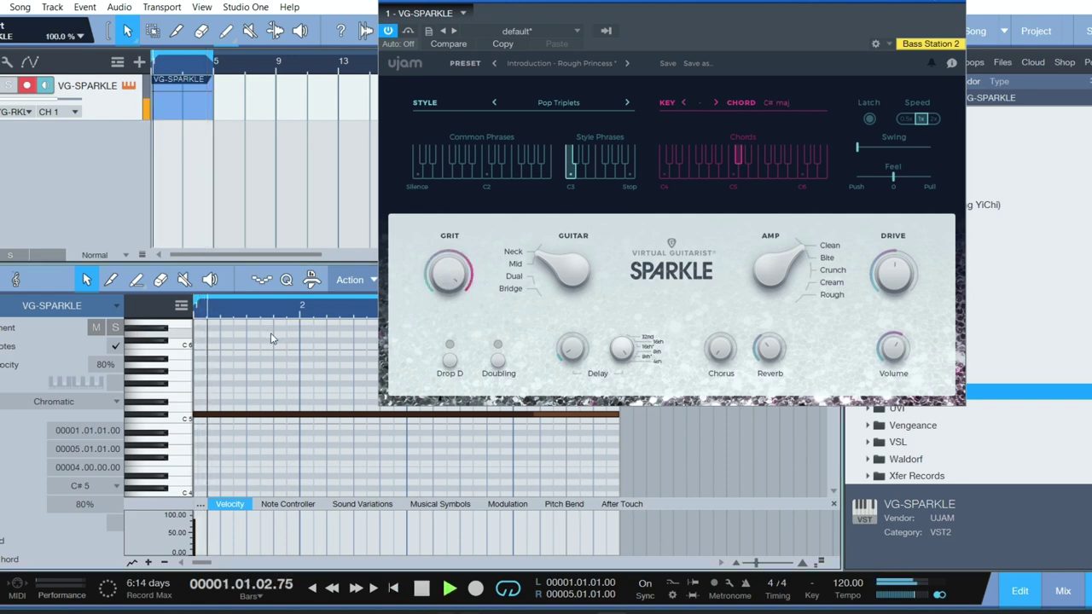
{"action": "mouse_move", "coordinate": [451, 285]}
{"action": "left_mouse_down"}
{"action": "mouse_move", "coordinate": [467, 437]}
{"action": "mouse_move", "coordinate": [452, 307]}
{"action": "mouse_move", "coordinate": [546, 260]}
{"action": "left_mouse_up"}
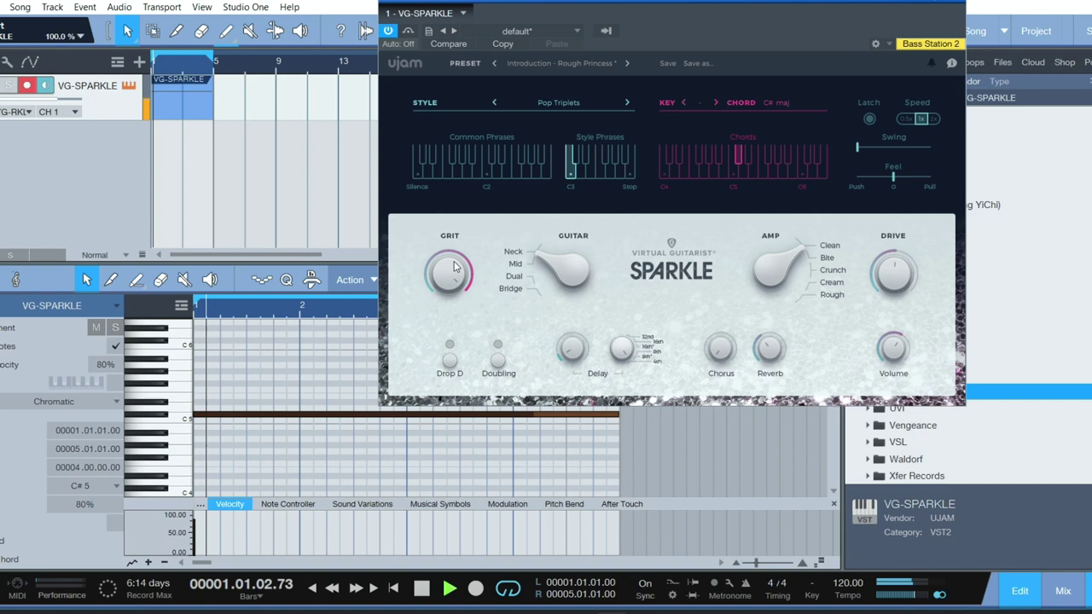
{"action": "key", "text": "space"}
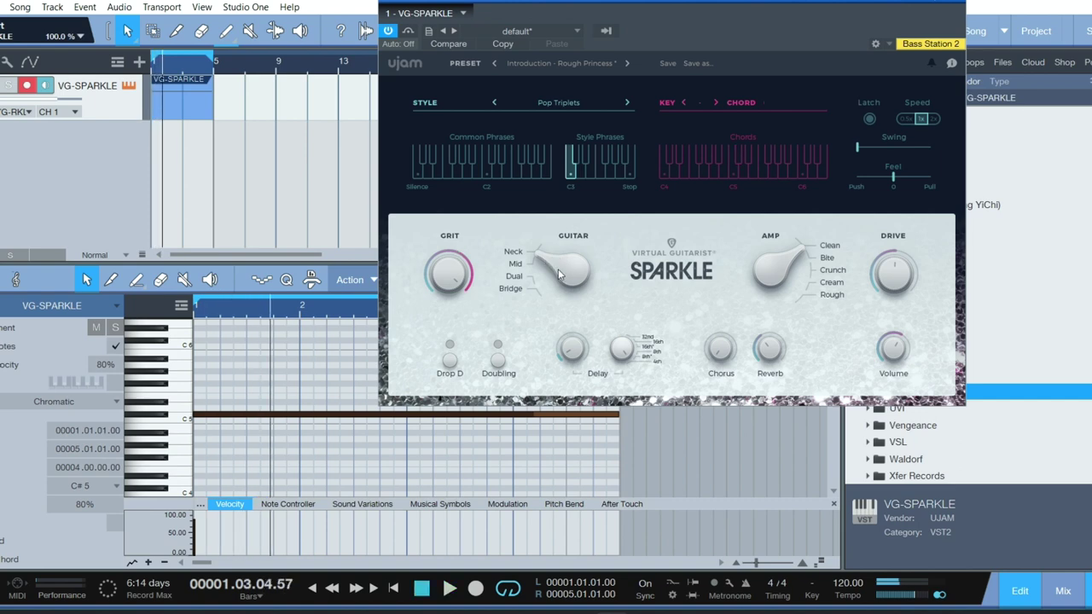
{"action": "key", "text": "space"}
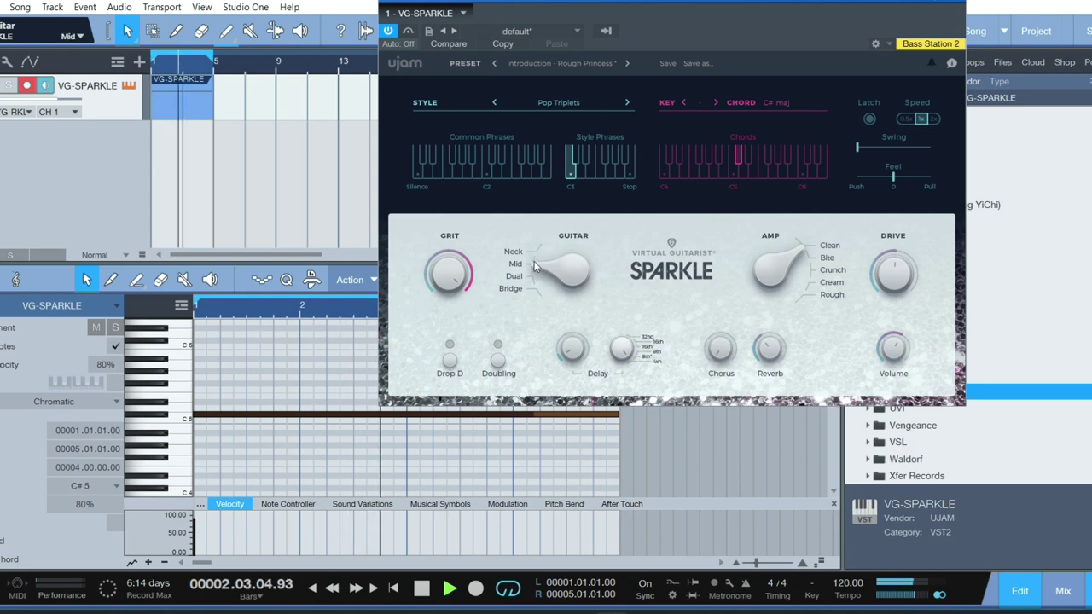
{"action": "mouse_move", "coordinate": [535, 261]}
{"action": "left_mouse_down"}
{"action": "mouse_move", "coordinate": [537, 290]}
{"action": "mouse_move", "coordinate": [549, 223]}
{"action": "left_mouse_up"}
{"action": "key", "text": "space"}
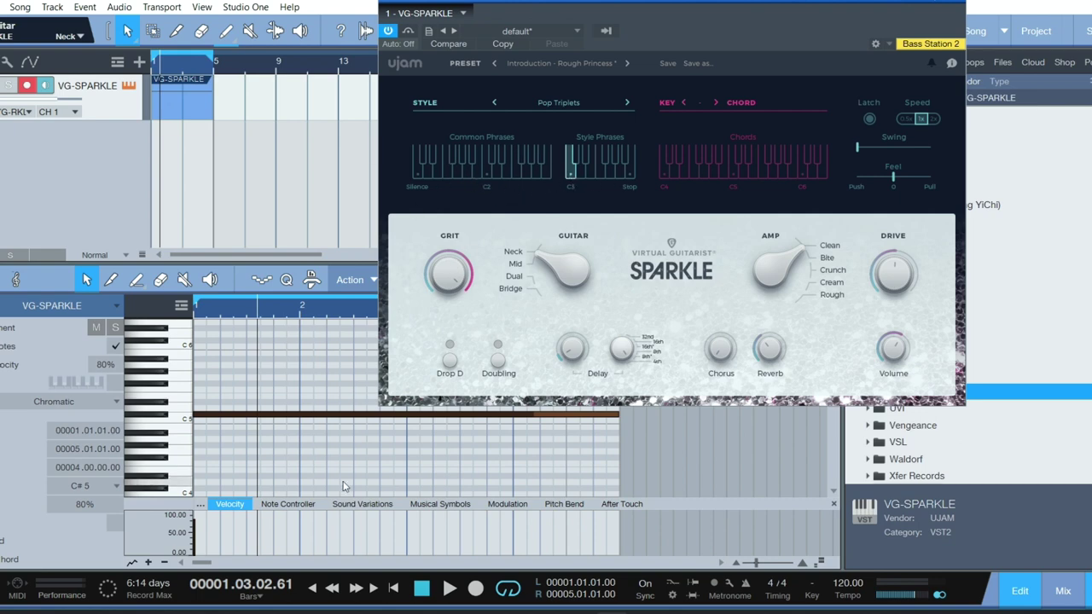
Move the long piano-roll note up to D5.
{"action": "left_click", "coordinate": [284, 454]}
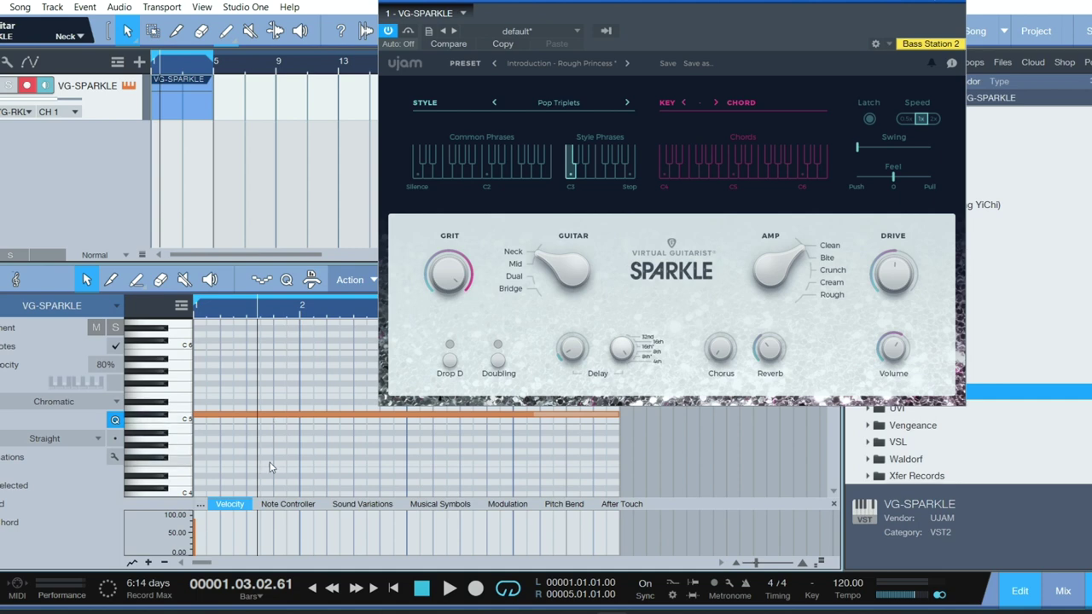
{"action": "scroll", "coordinate": [270, 460], "scroll_direction": "up", "scroll_amount": 1}
{"action": "scroll", "coordinate": [271, 436], "scroll_direction": "up", "scroll_amount": 1}
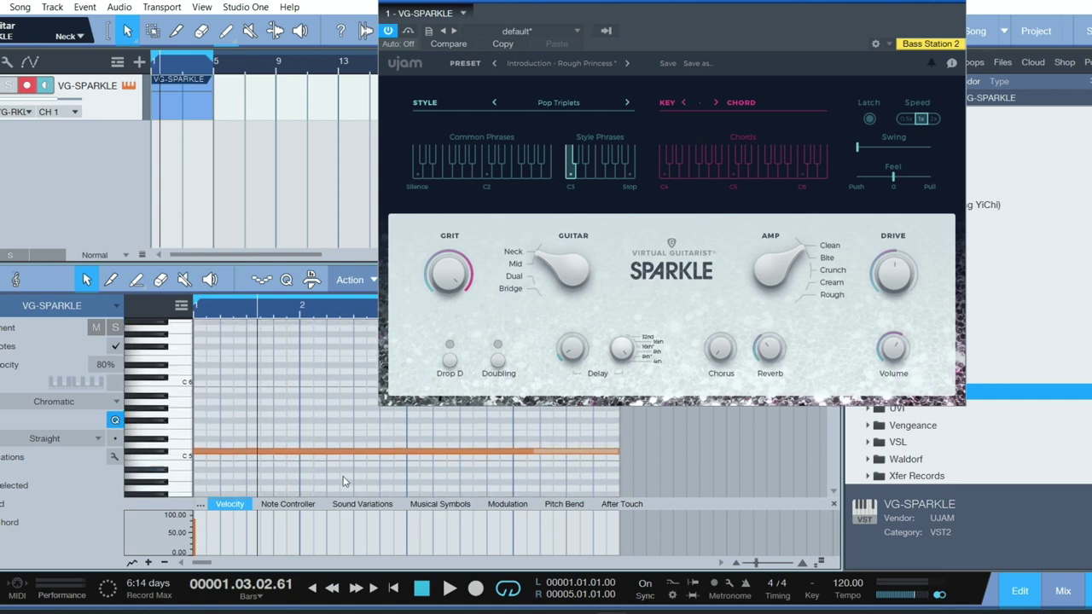
{"action": "key", "text": "ctrl+a"}
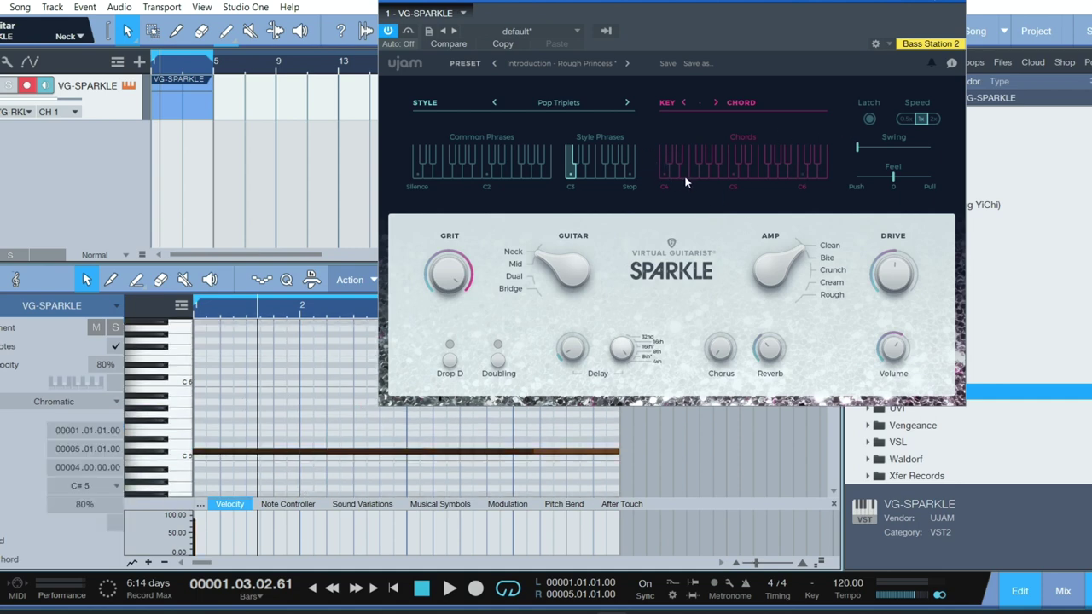
{"action": "left_click", "coordinate": [294, 437]}
{"action": "scroll", "coordinate": [285, 449], "scroll_direction": "down", "scroll_amount": 1}
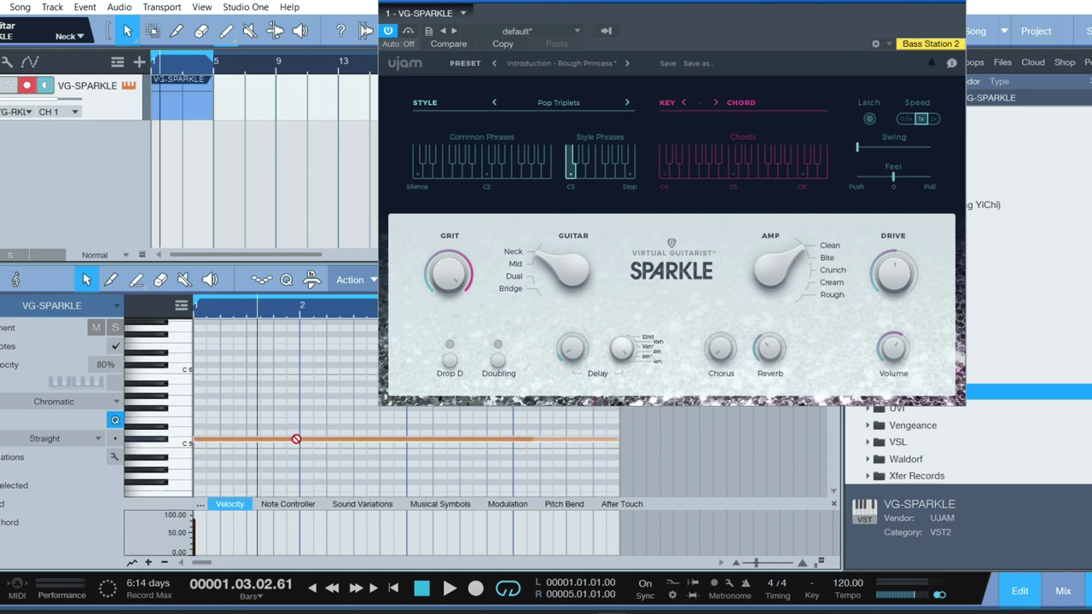
{"action": "left_click_drag", "start_coordinate": [301, 440], "coordinate": [301, 422]}
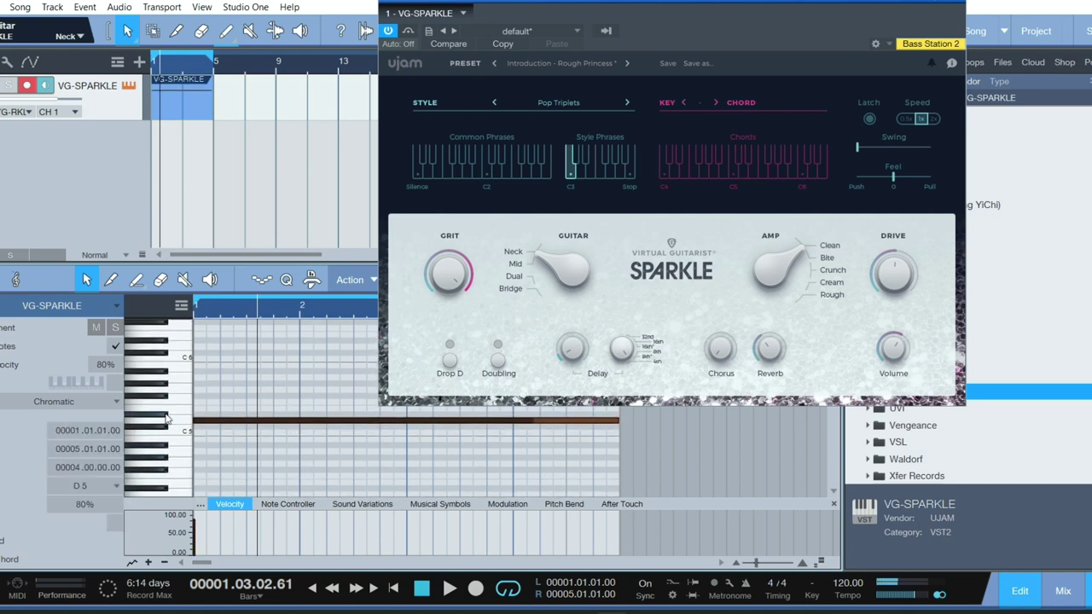
Draw a one-bar C3 note at the start of bar 1.
{"action": "scroll", "coordinate": [186, 422], "scroll_direction": "down", "scroll_amount": 3}
{"action": "scroll", "coordinate": [145, 463], "scroll_direction": "down", "scroll_amount": 3}
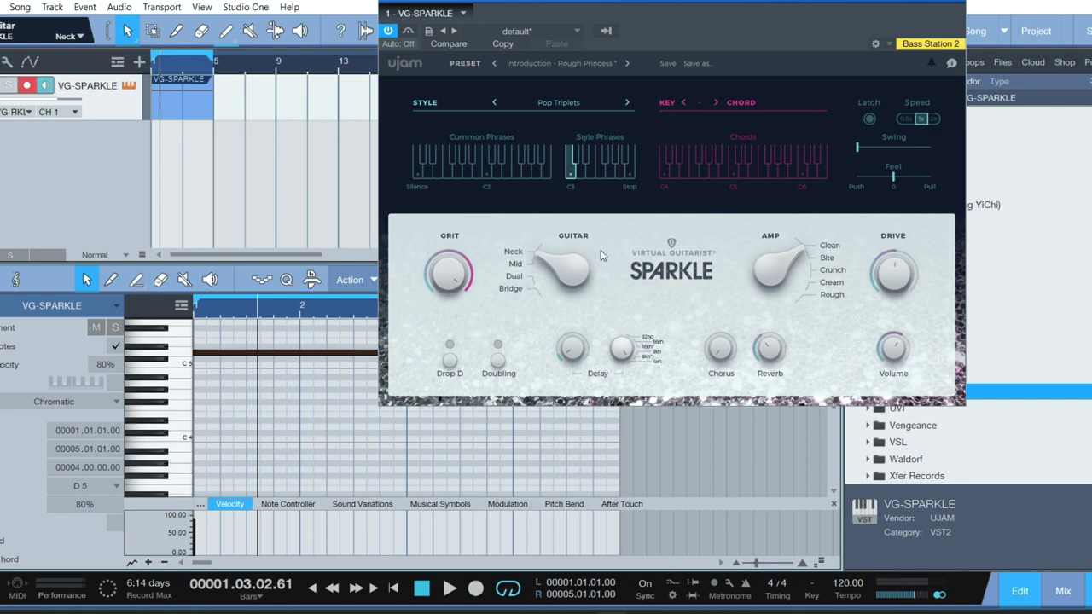
{"action": "scroll", "coordinate": [253, 464], "scroll_direction": "down", "scroll_amount": 3}
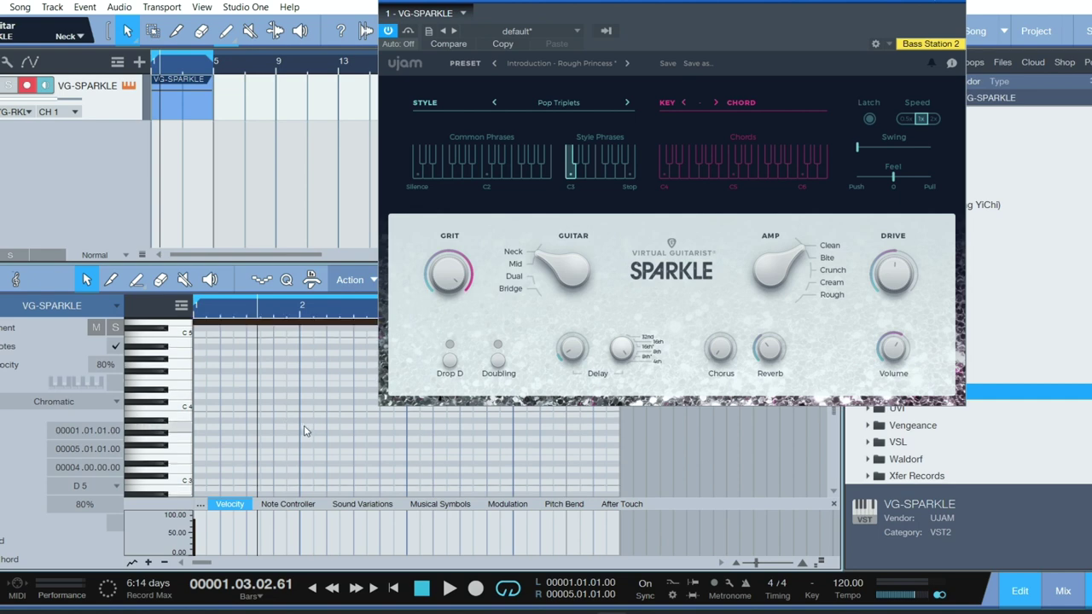
{"action": "left_click", "coordinate": [203, 444]}
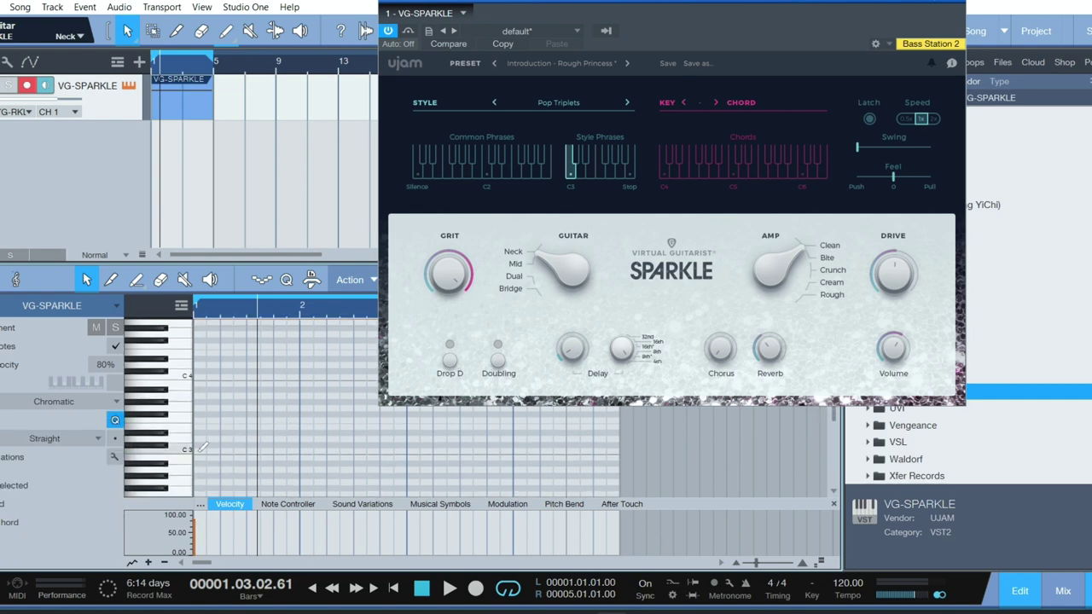
{"action": "left_click_drag", "start_coordinate": [308, 440], "coordinate": [300, 444]}
Play from the song start, raise the C3 note to D#3, then stop and return to zero.
{"action": "left_click", "coordinate": [393, 589]}
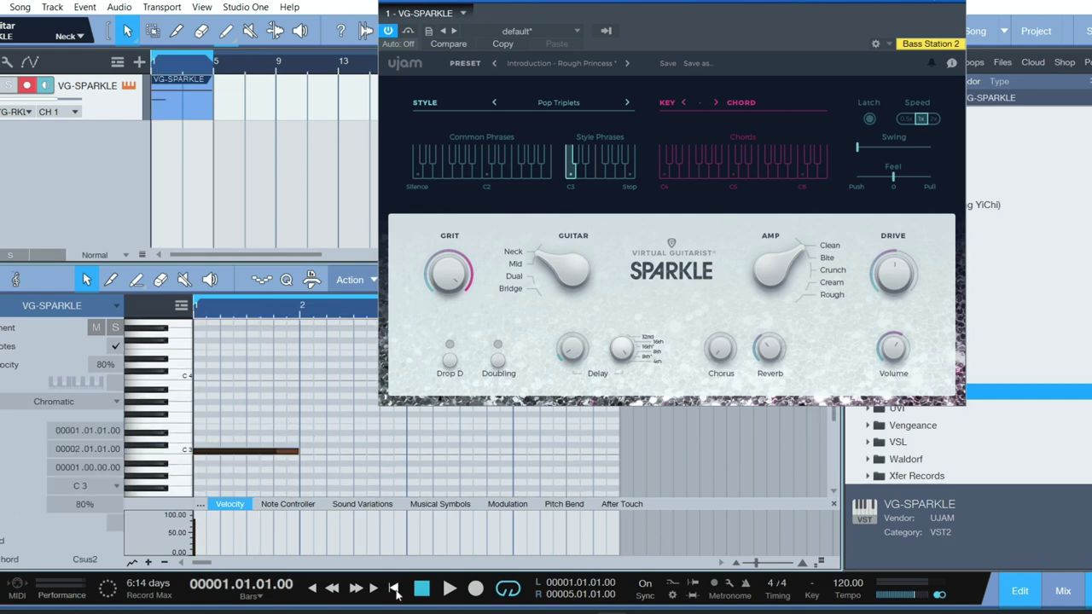
{"action": "key", "text": "space"}
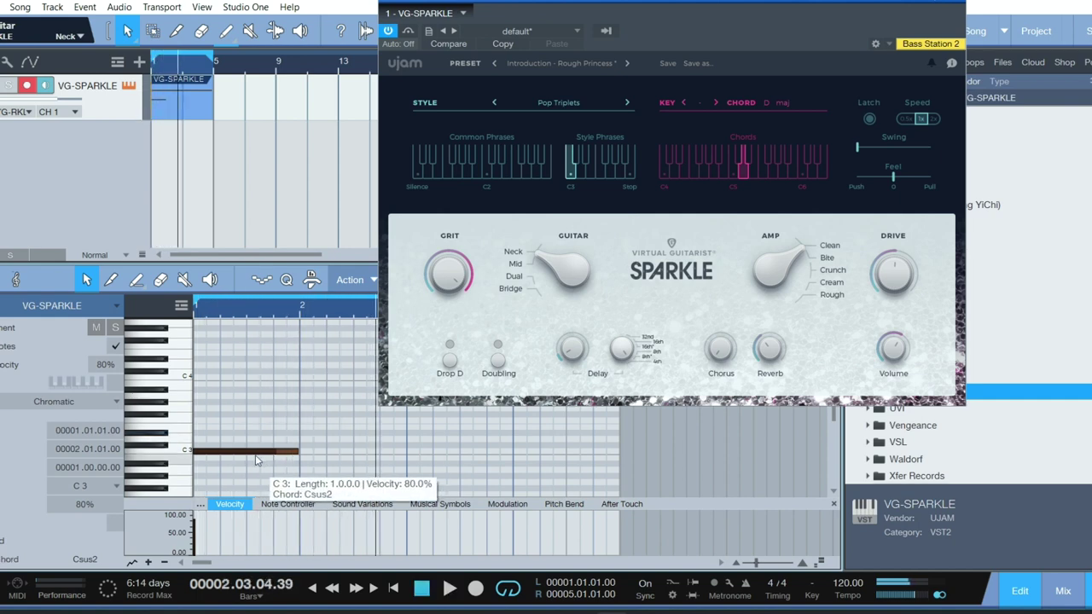
{"action": "left_click_drag", "start_coordinate": [253, 458], "coordinate": [254, 438]}
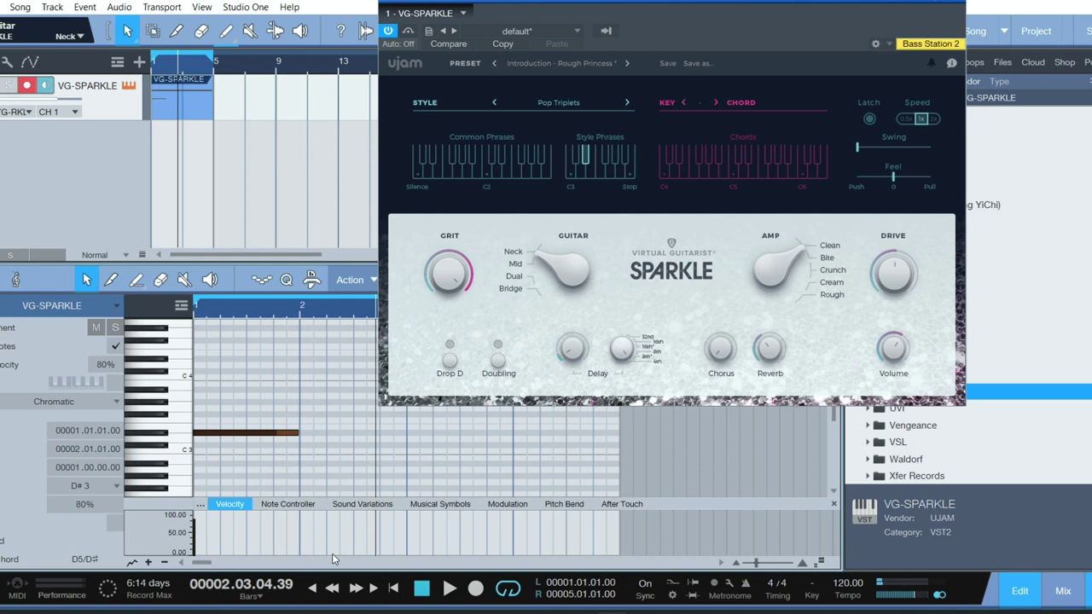
{"action": "left_click", "coordinate": [395, 588]}
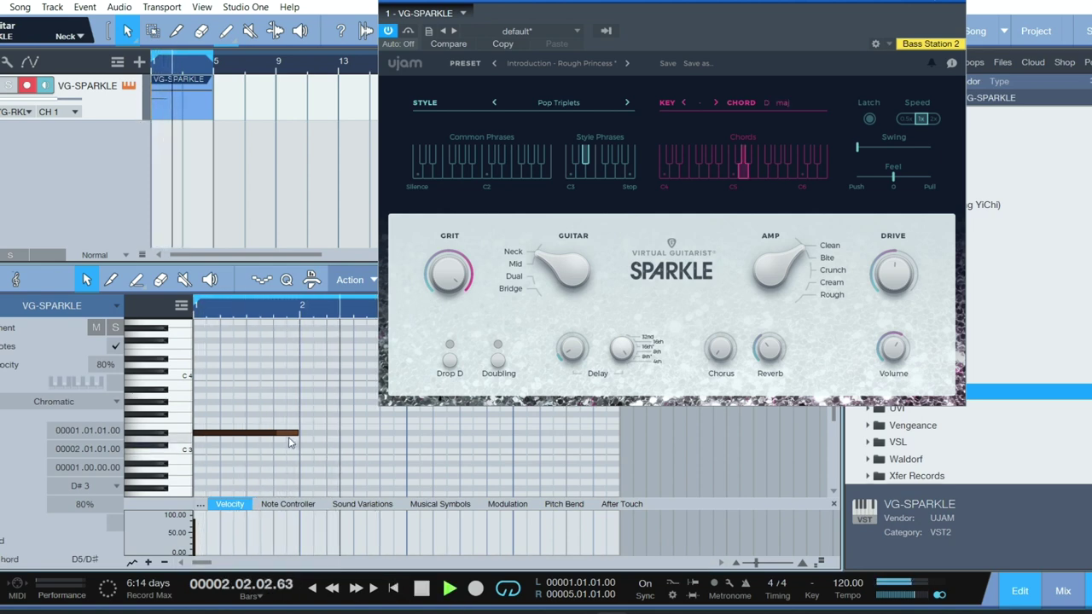
{"action": "key", "text": "space"}
{"action": "key", "text": "KP_0"}
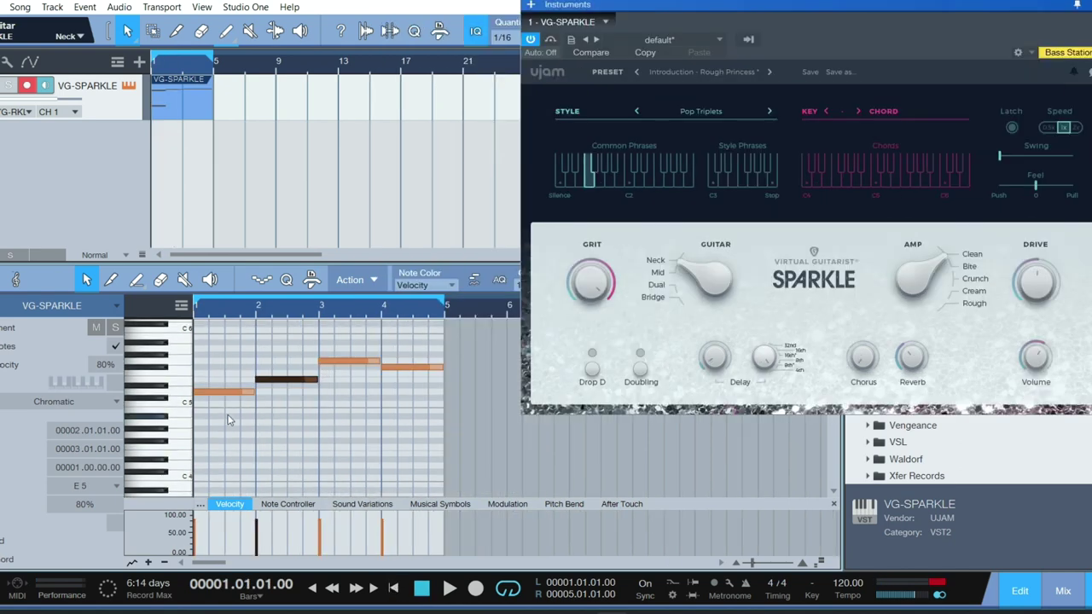
Add a second note to bar 1 and audition the resulting chord.
{"action": "left_click", "coordinate": [228, 420]}
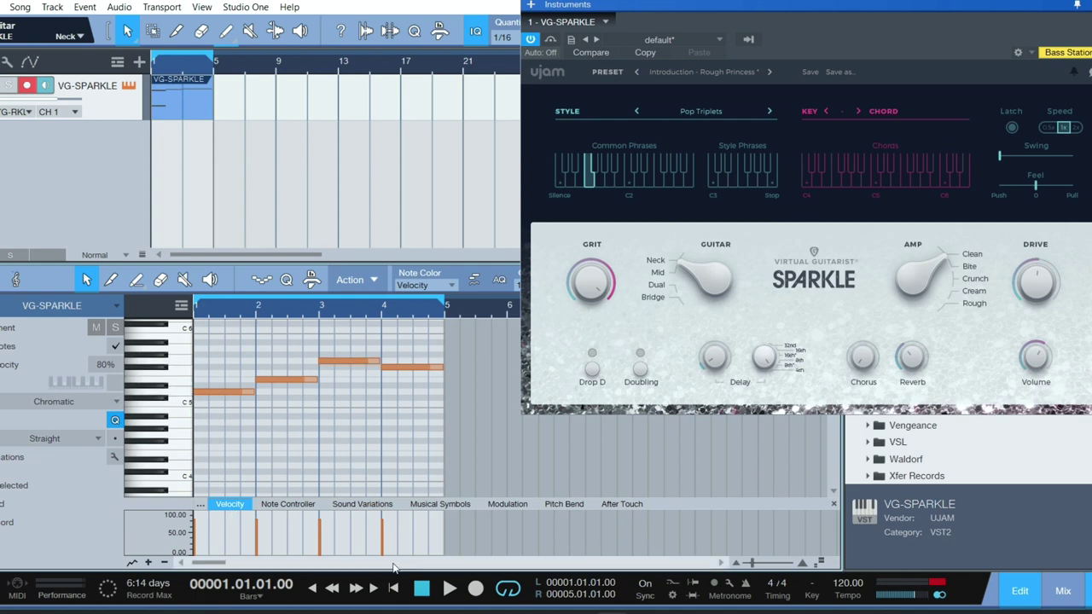
{"action": "key", "text": "ctrl+z"}
{"action": "key", "text": "space"}
{"action": "left_click", "coordinate": [306, 431]}
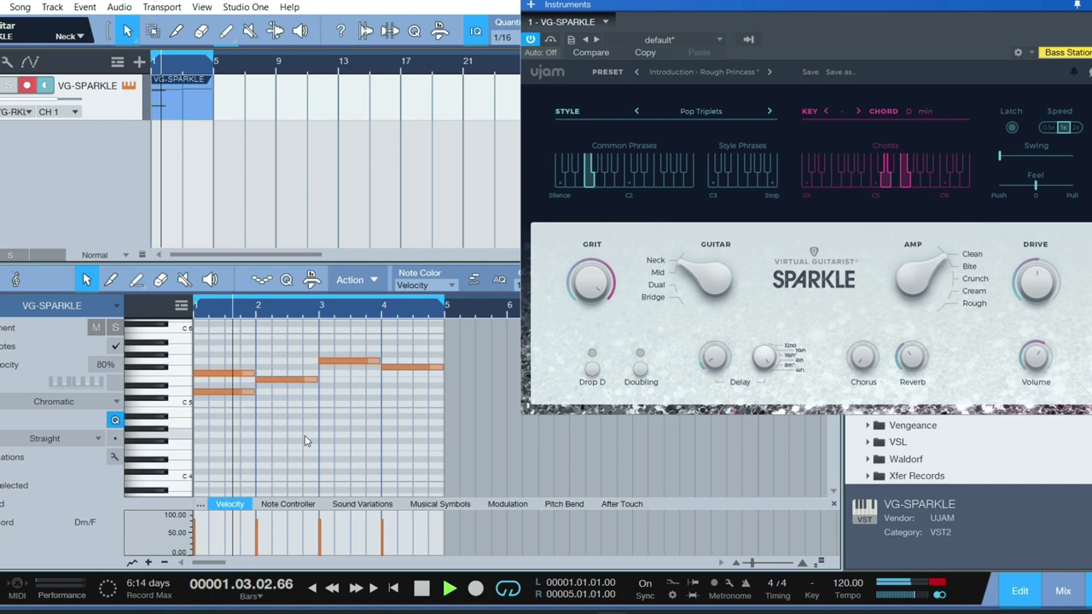
{"action": "key", "text": "space"}
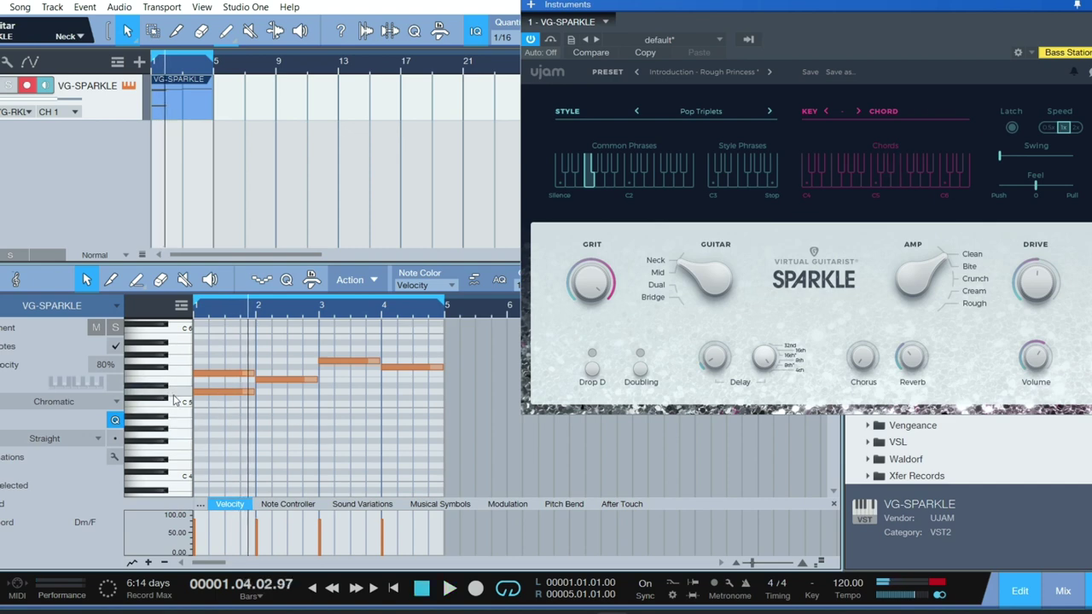
Zoom in on the bars and drag the extra bar-1 note into bar 2 during playback.
{"action": "key", "text": "e"}
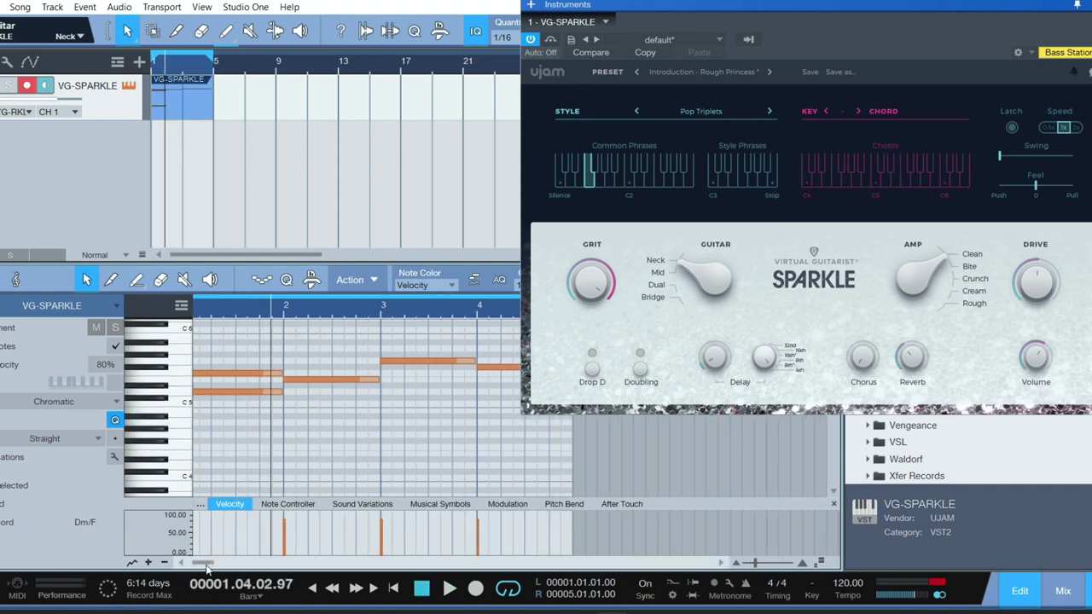
{"action": "left_click_drag", "start_coordinate": [206, 565], "coordinate": [200, 565]}
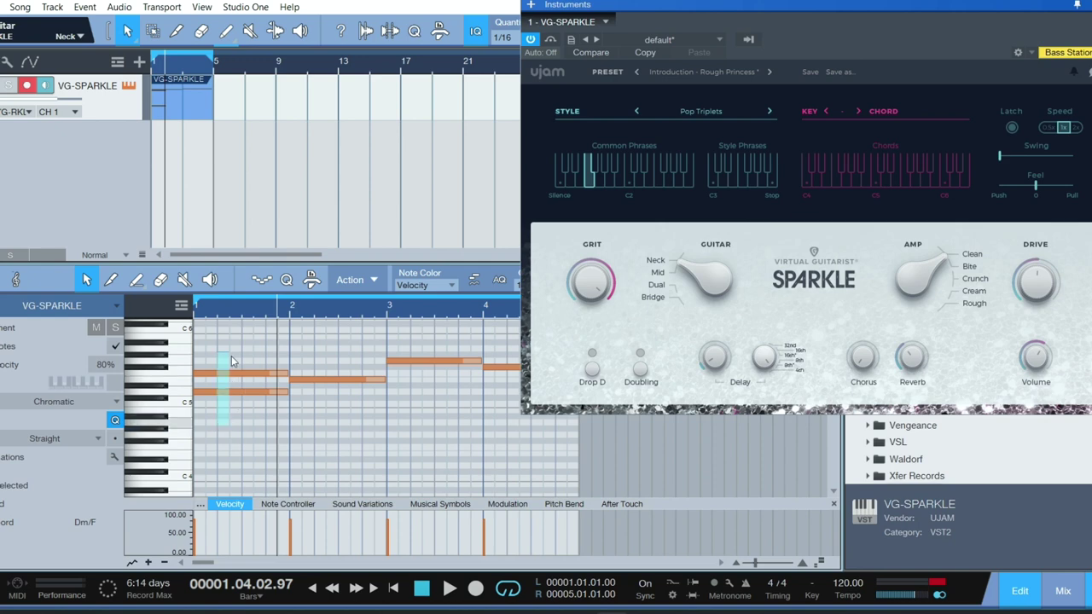
{"action": "left_click", "coordinate": [393, 588]}
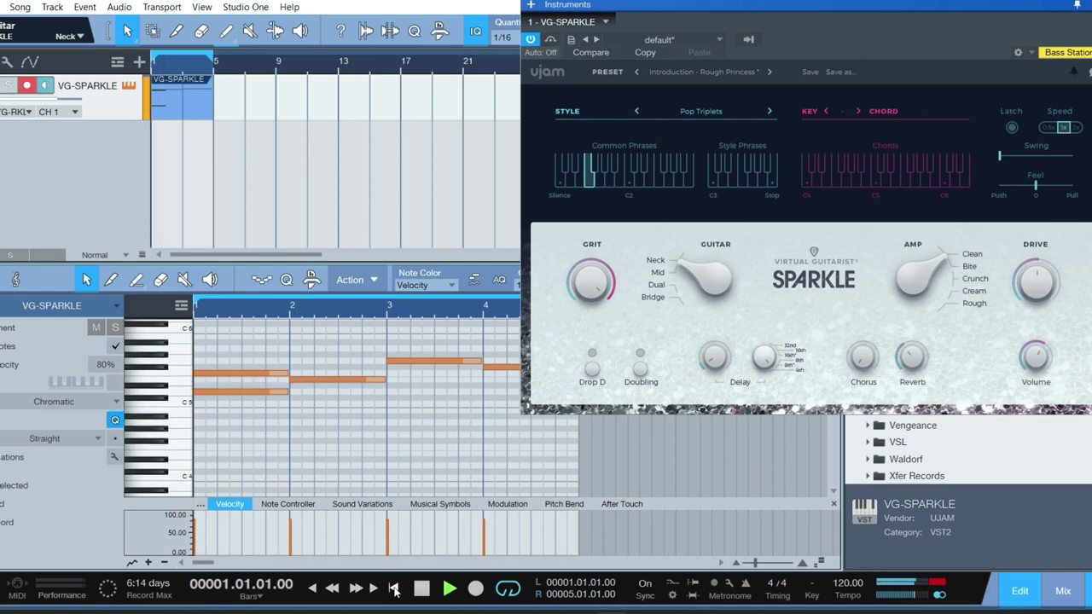
{"action": "key", "text": "space"}
{"action": "key", "text": "space"}
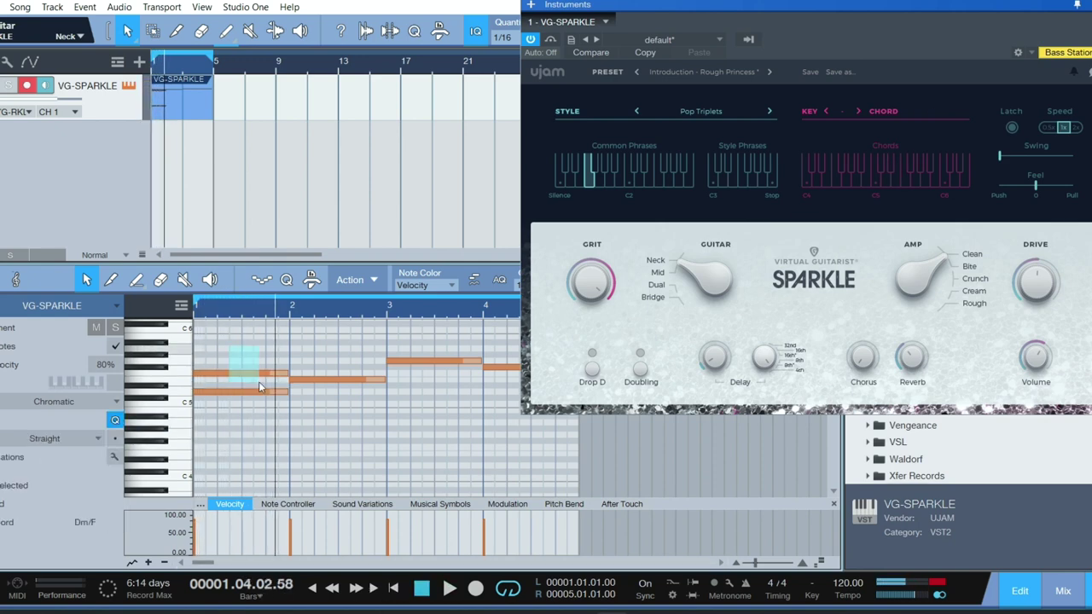
{"action": "left_click_drag", "start_coordinate": [258, 373], "coordinate": [356, 379]}
In the bass range, move the bar-1 note from F1 up to A1.
{"action": "key", "text": "w"}
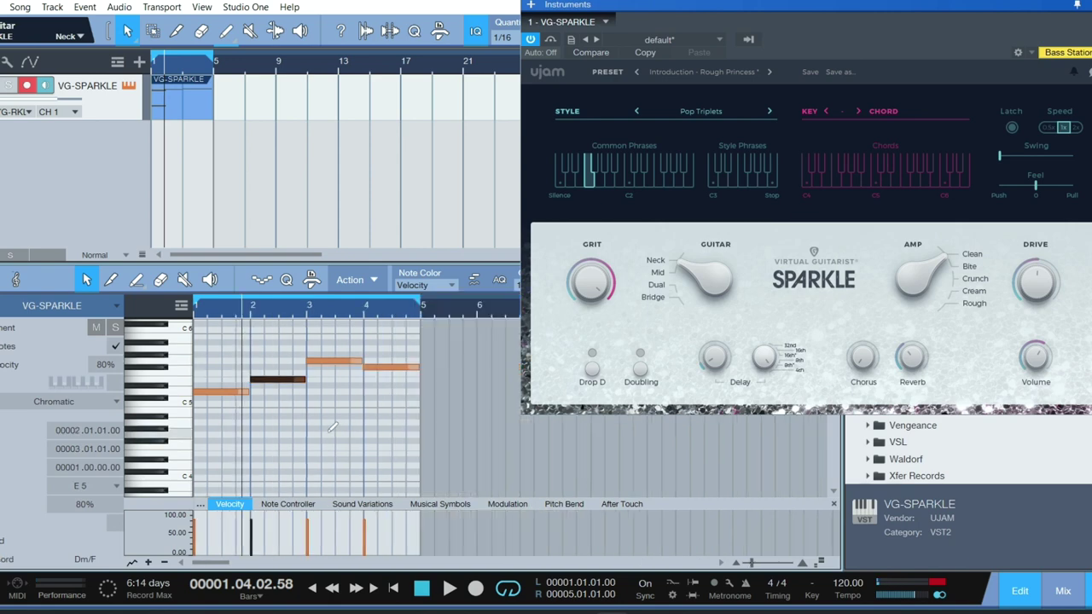
{"action": "scroll", "coordinate": [248, 431], "scroll_direction": "down", "scroll_amount": 5}
{"action": "scroll", "coordinate": [244, 437], "scroll_direction": "down", "scroll_amount": 2}
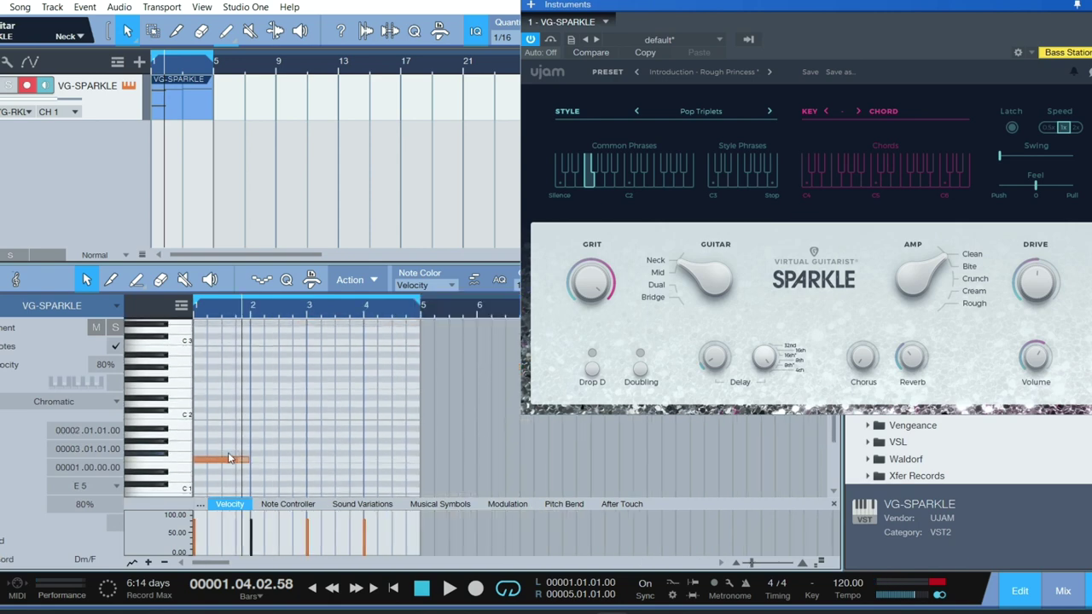
{"action": "left_click", "coordinate": [224, 461]}
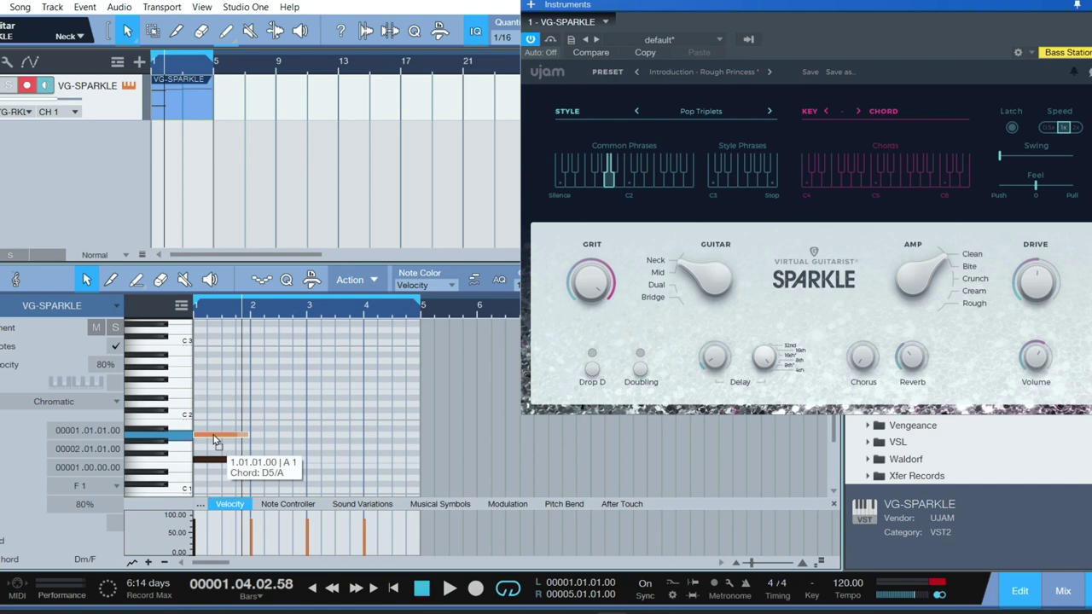
{"action": "mouse_move", "coordinate": [217, 437]}
{"action": "left_mouse_down"}
{"action": "mouse_move", "coordinate": [294, 419]}
{"action": "mouse_move", "coordinate": [355, 447]}
{"action": "left_mouse_up"}
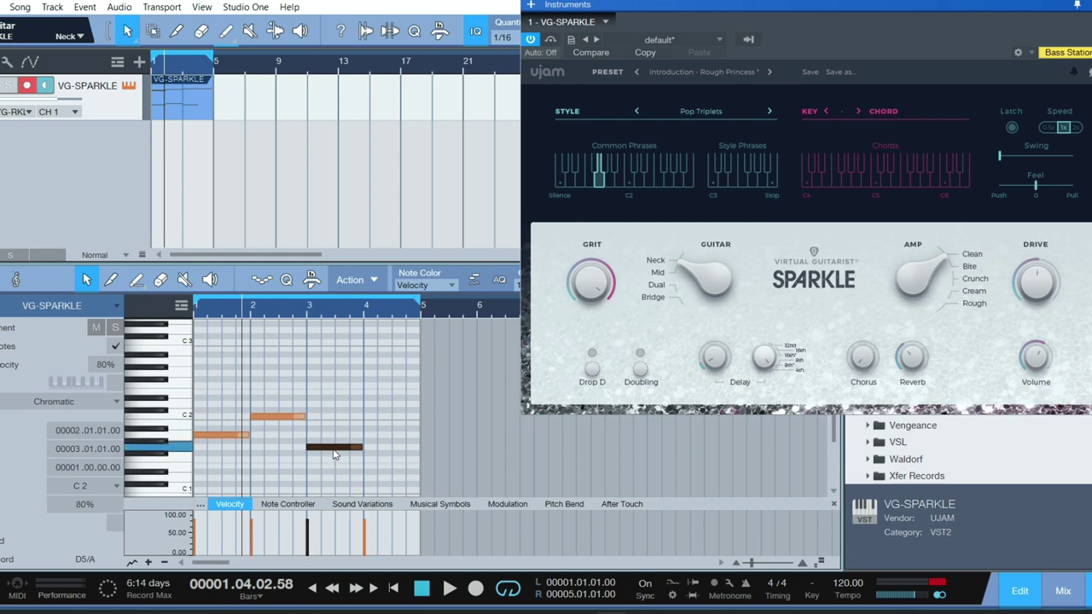
While playing, transpose the four-note progression up two semitones so it starts on B1.
{"action": "key", "text": "space"}
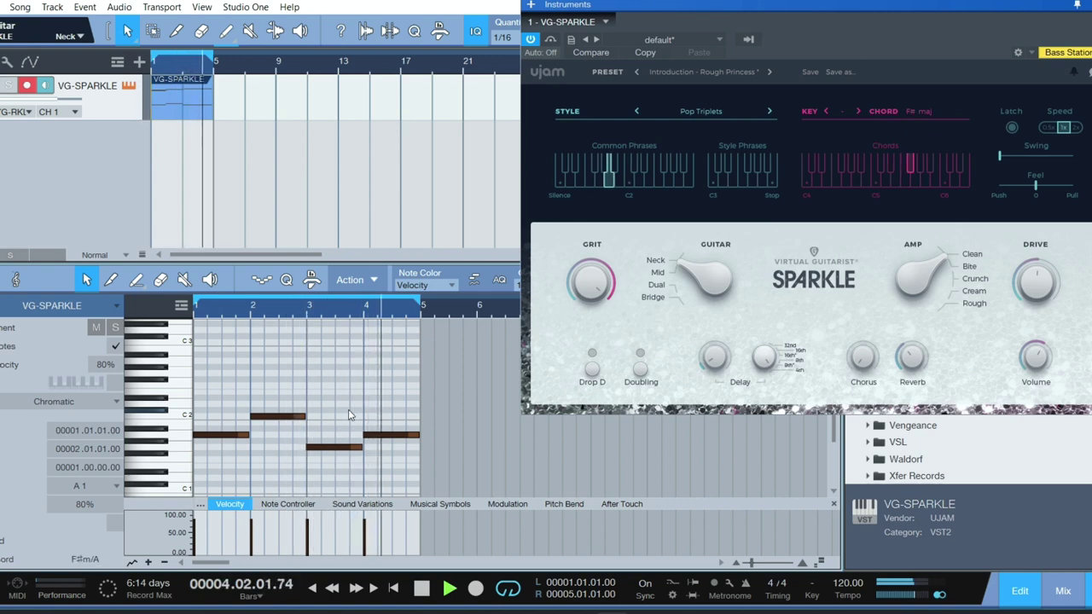
{"action": "key", "text": "Up"}
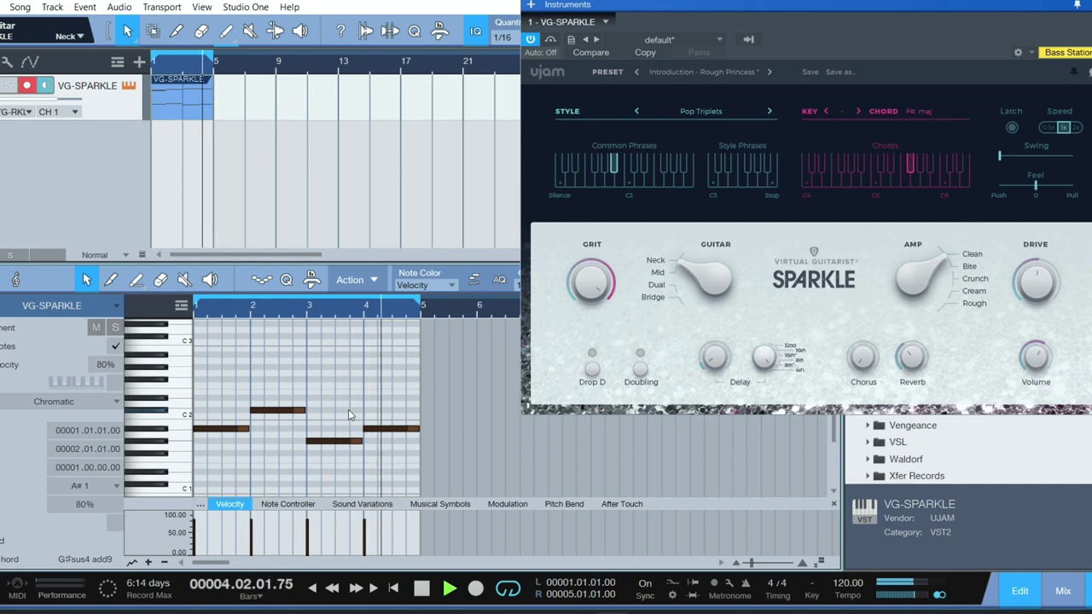
{"action": "key", "text": "Up"}
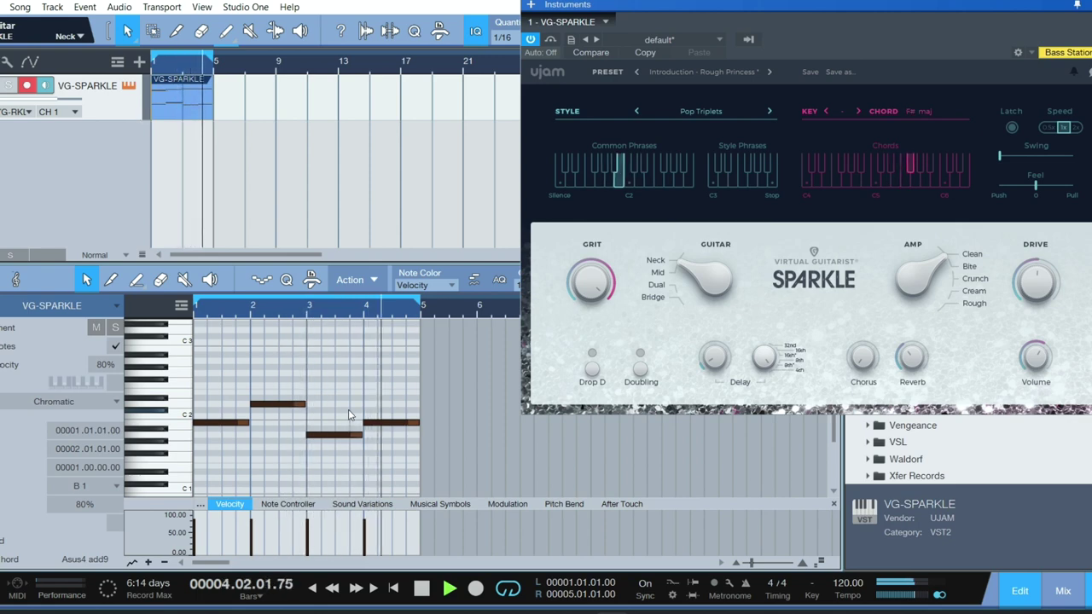
{"action": "key", "text": "space"}
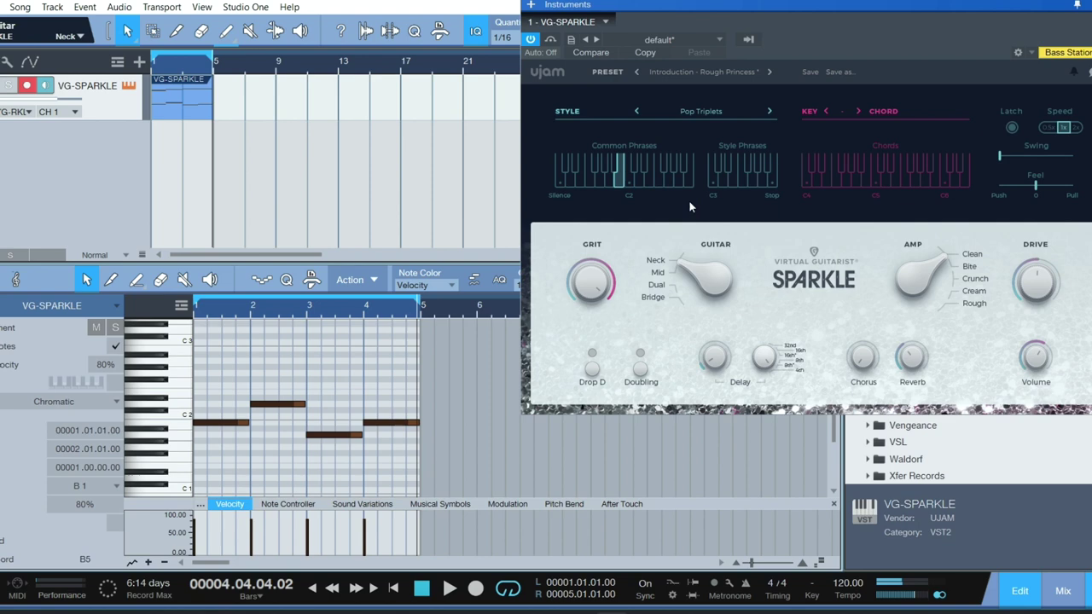
Choose the Country Rock style from Sparkle's style list and restart playback.
{"action": "left_click", "coordinate": [708, 113]}
{"action": "scroll", "coordinate": [713, 453], "scroll_direction": "up", "scroll_amount": 10}
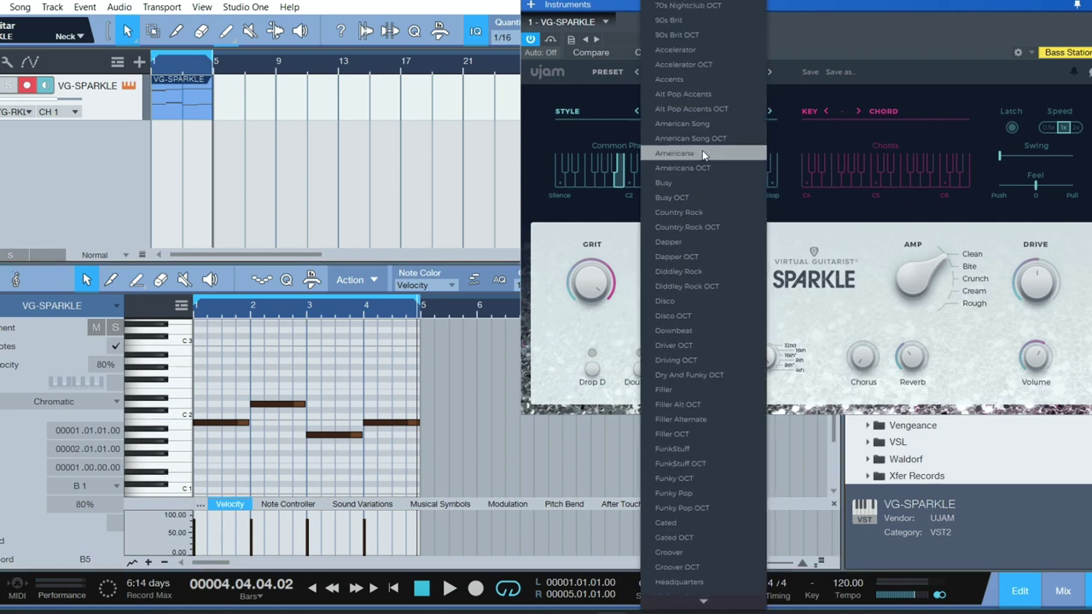
{"action": "left_click", "coordinate": [697, 154]}
{"action": "key", "text": "space"}
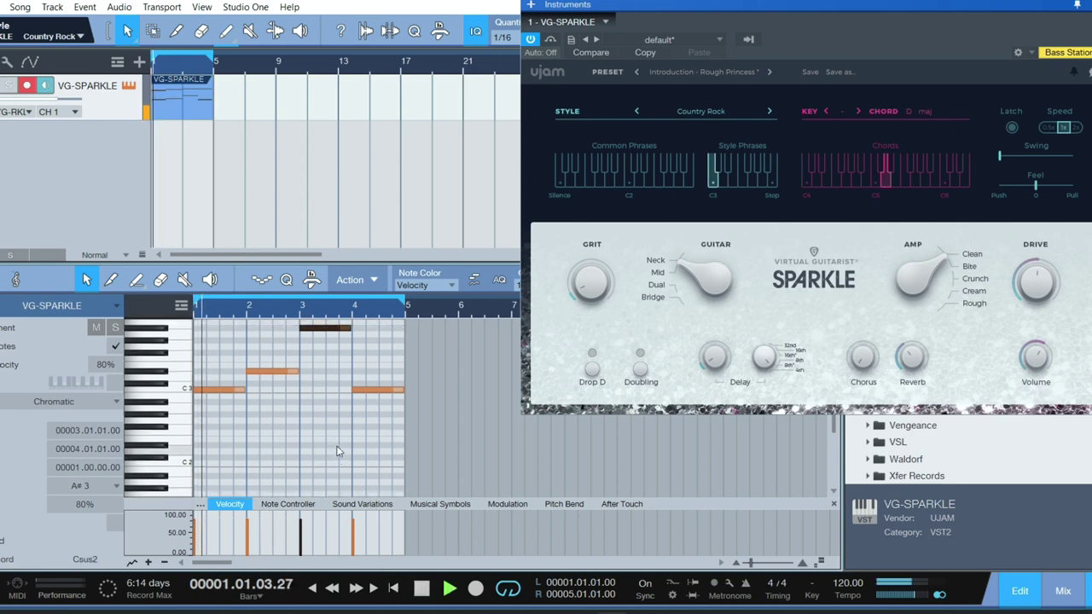
Step through Country Rock OCT and Dapper, then pick Groover from the style list.
{"action": "scroll", "coordinate": [303, 459], "scroll_direction": "up", "scroll_amount": 1}
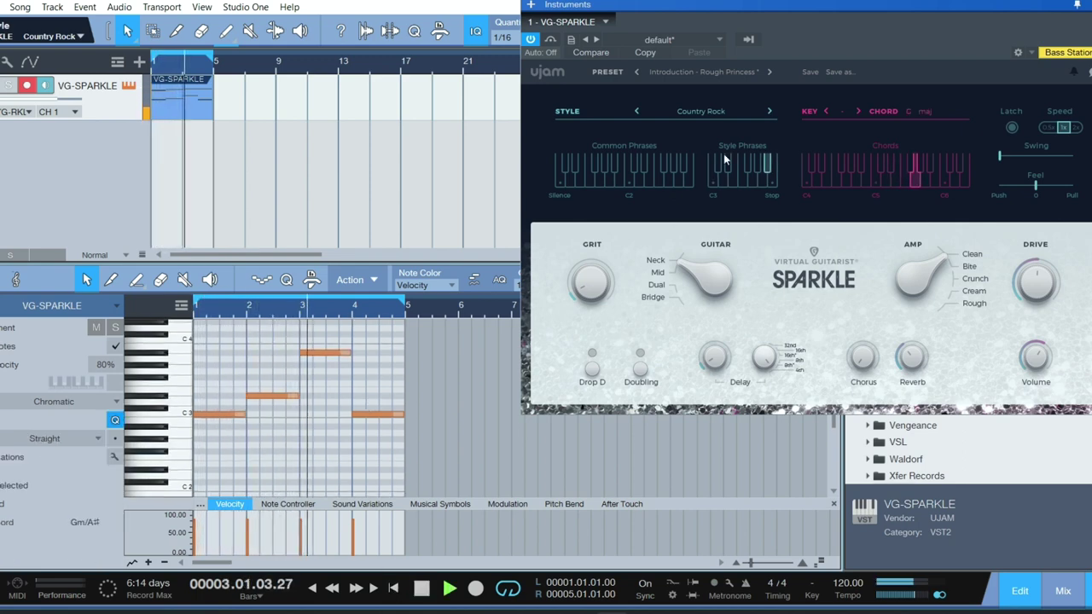
{"action": "left_click", "coordinate": [771, 111]}
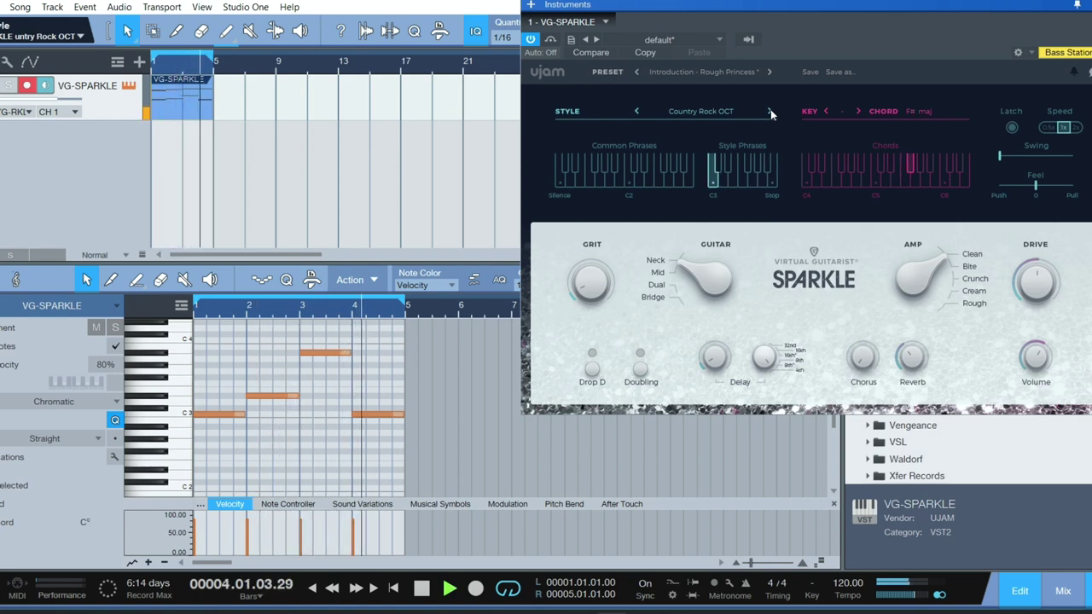
{"action": "left_click", "coordinate": [771, 111]}
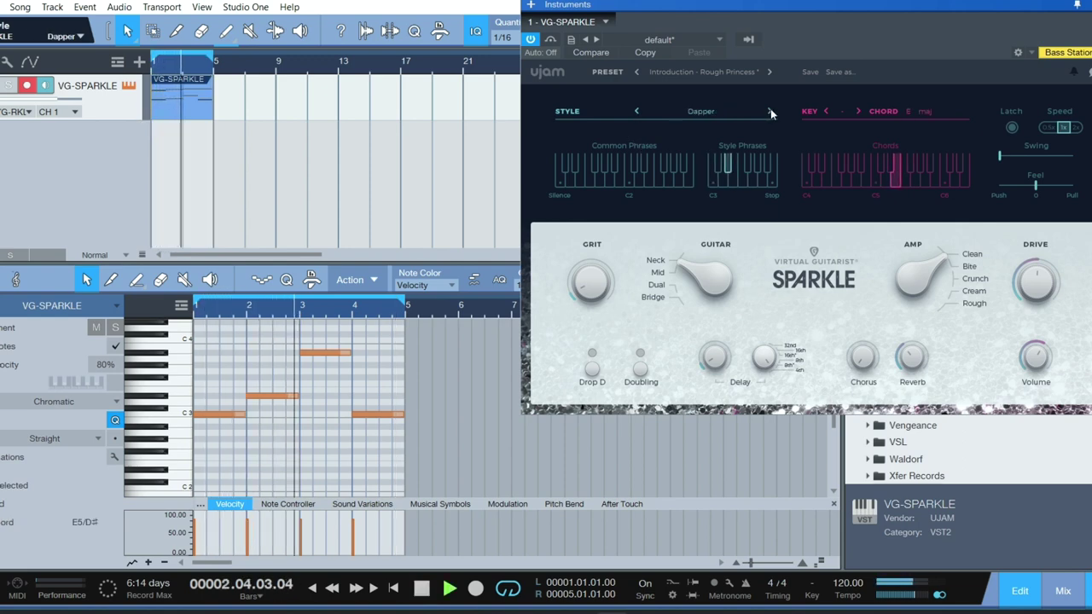
{"action": "left_click", "coordinate": [695, 115]}
{"action": "left_click", "coordinate": [702, 421]}
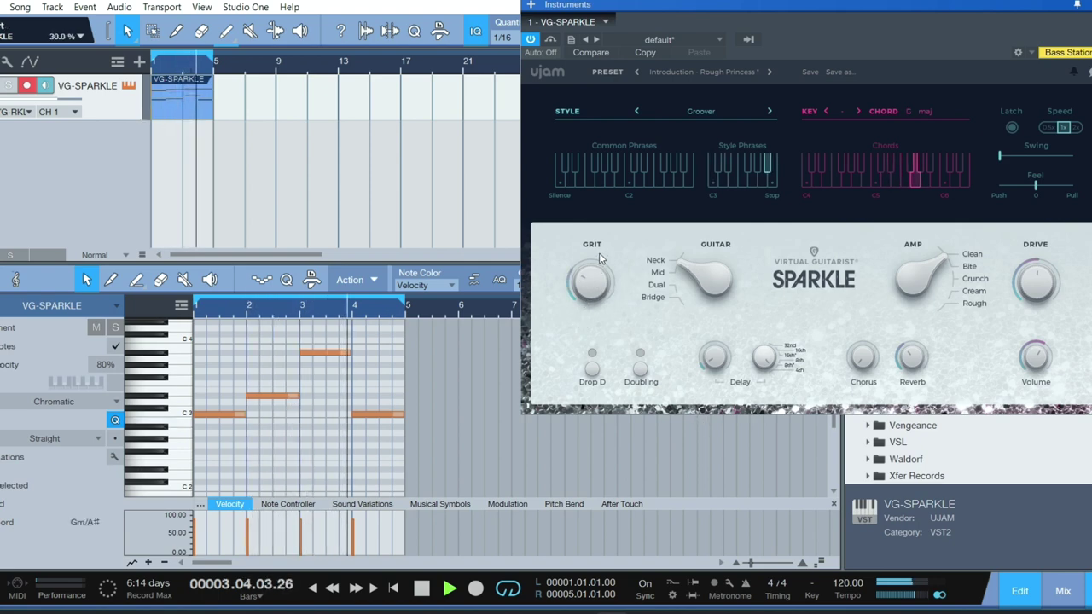
Set the amp to Crunch, then move the style from Rushed OCT through Sequenced to Shrangeldangle.
{"action": "left_click_drag", "start_coordinate": [945, 271], "coordinate": [946, 287]}
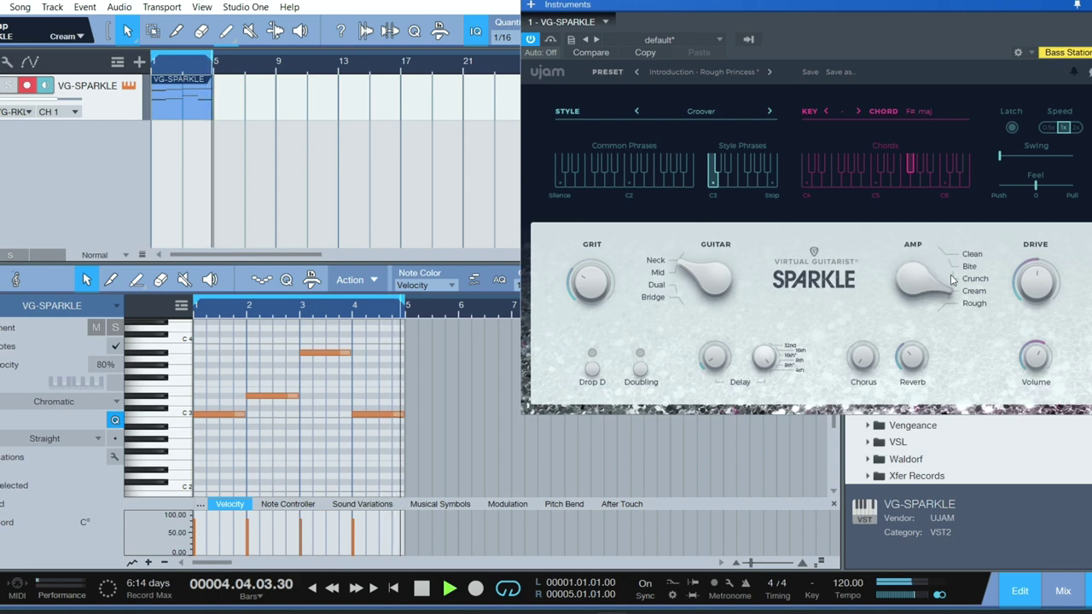
{"action": "left_click", "coordinate": [715, 118]}
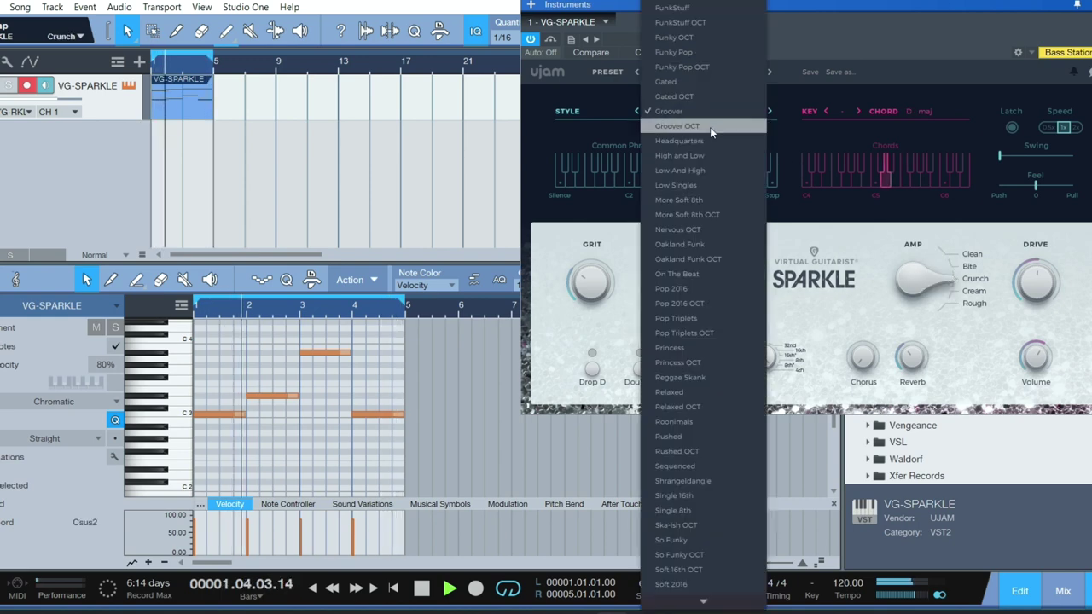
{"action": "left_click", "coordinate": [704, 451]}
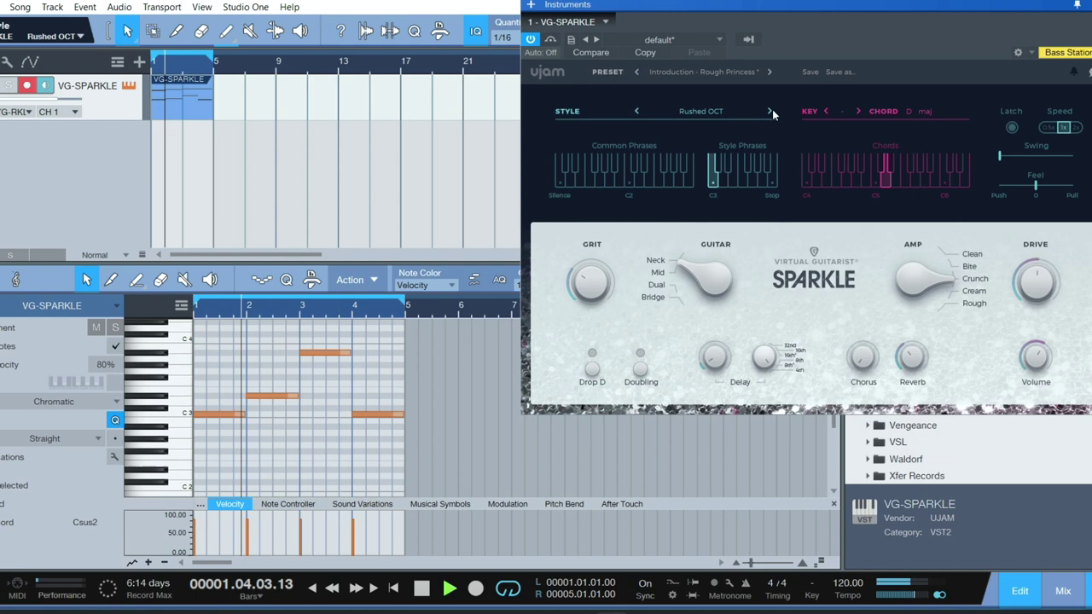
{"action": "left_click", "coordinate": [770, 112]}
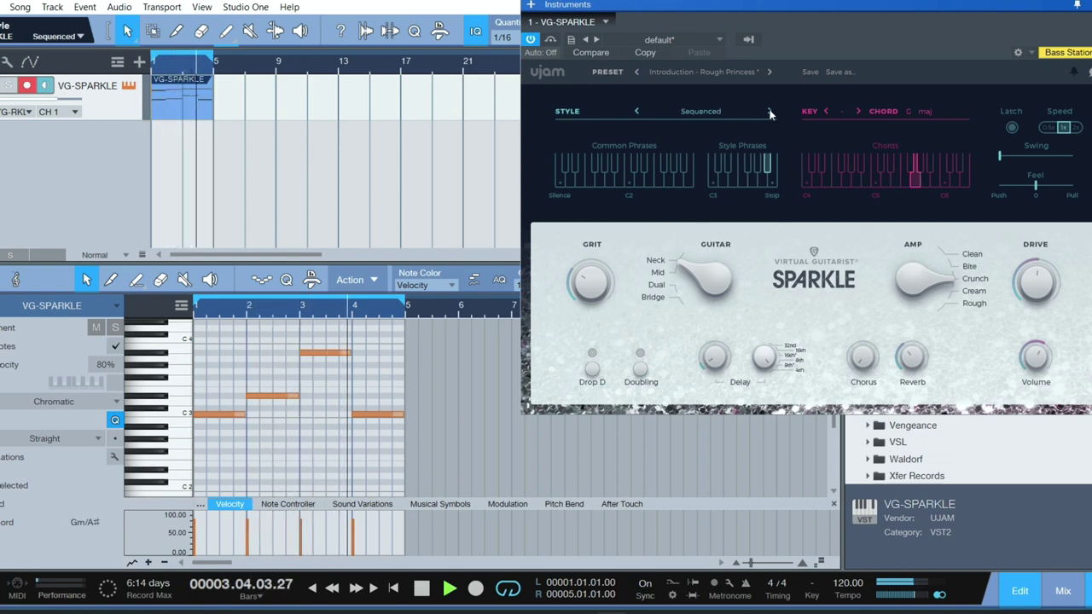
{"action": "left_click", "coordinate": [771, 111]}
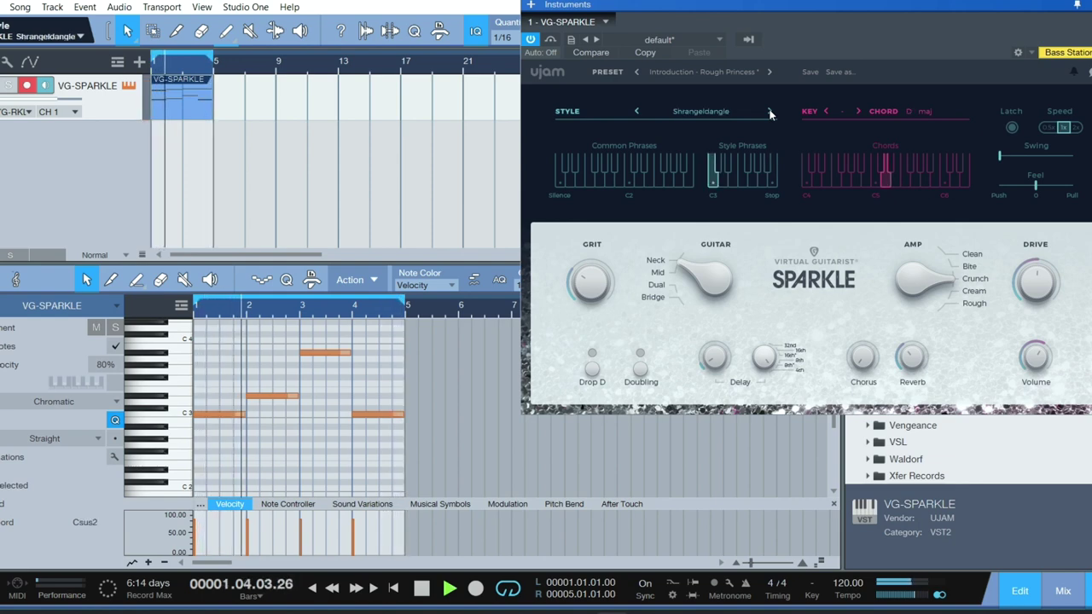
Turn on guitar doubling and raise the chorus, then stop playback at the song start.
{"action": "left_click", "coordinate": [640, 369]}
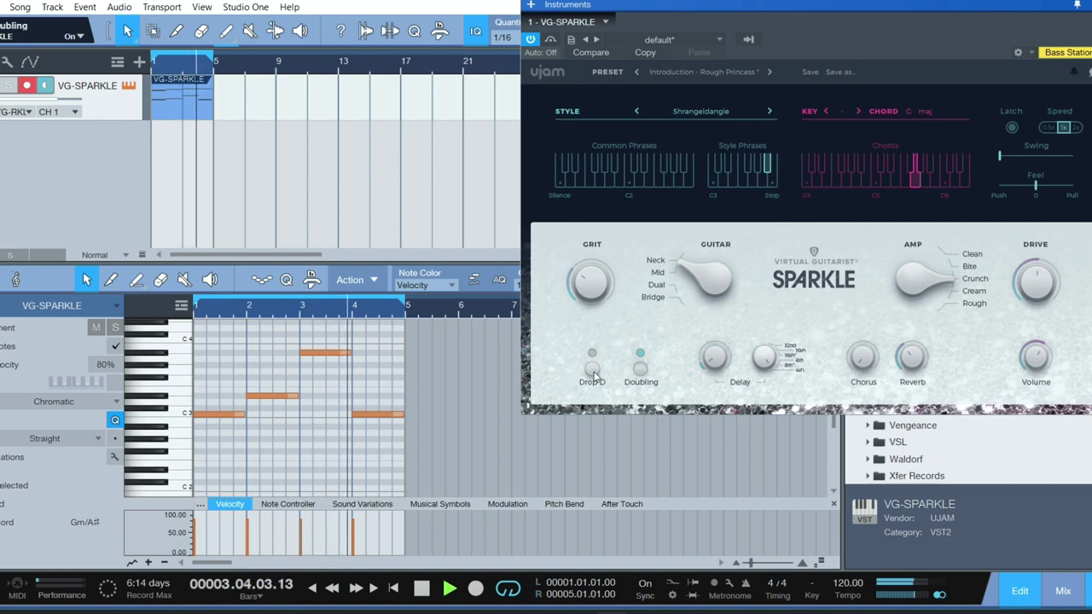
{"action": "left_click", "coordinate": [862, 363]}
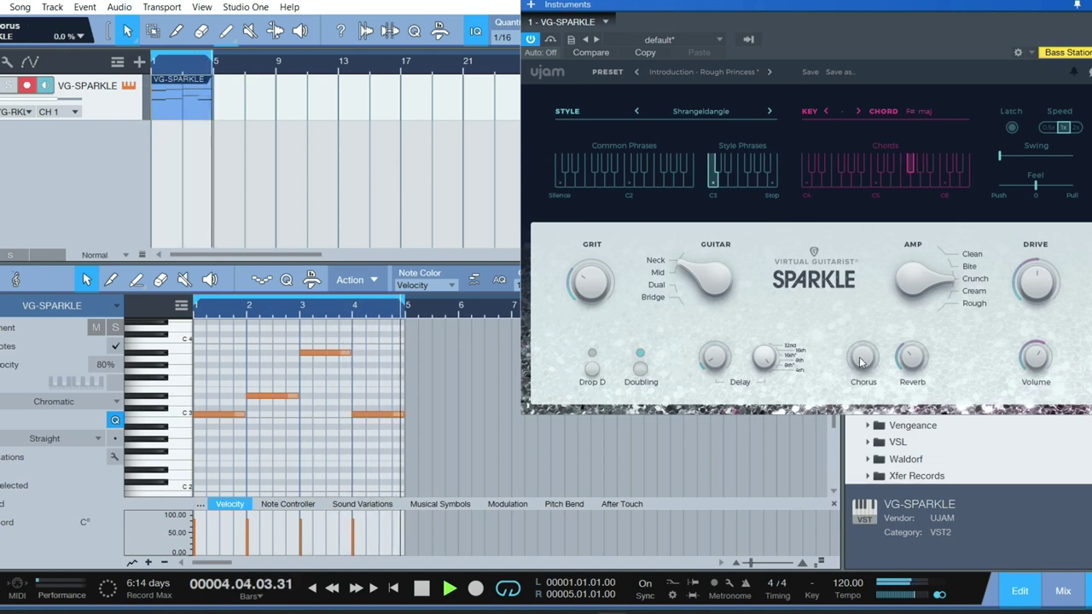
{"action": "left_click_drag", "start_coordinate": [861, 362], "coordinate": [870, 355]}
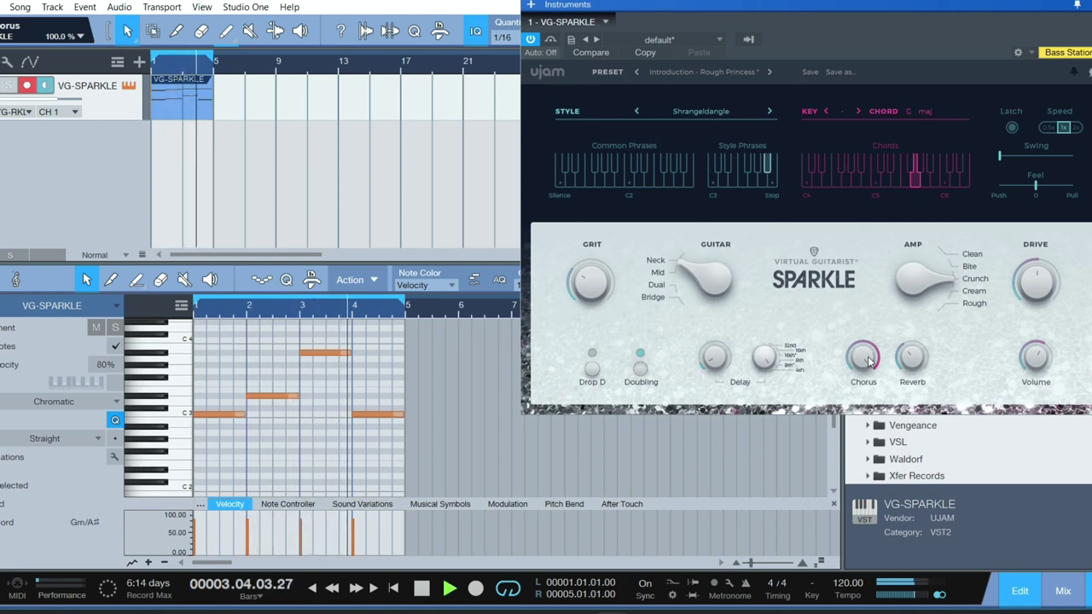
{"action": "left_click", "coordinate": [421, 589]}
{"action": "left_click", "coordinate": [395, 589]}
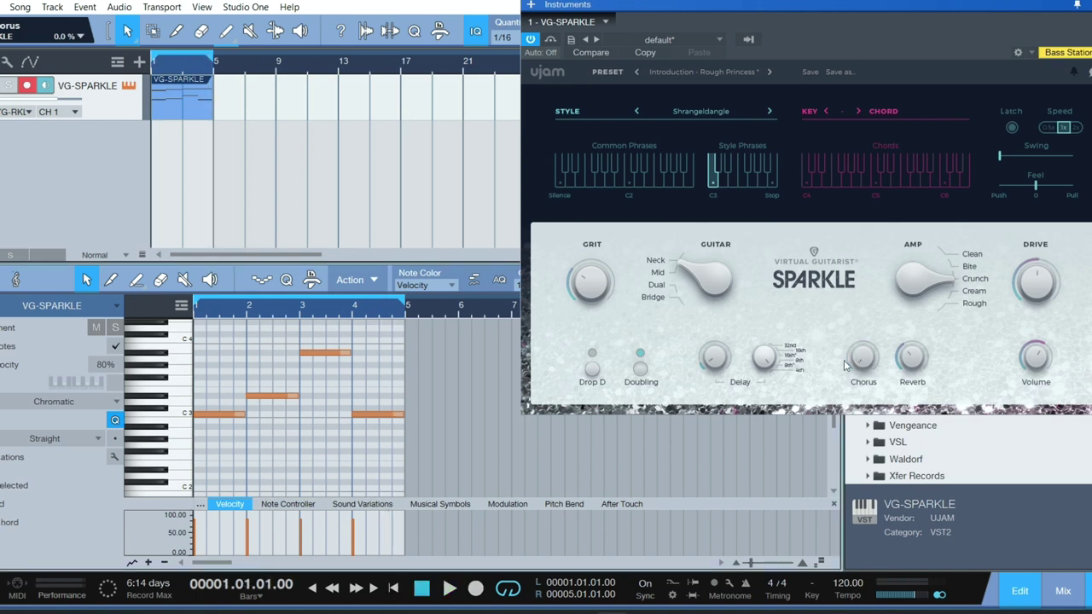
Replay with doubling back on, set the chorus to about 82% and the drive to 100%.
{"action": "left_click", "coordinate": [640, 370]}
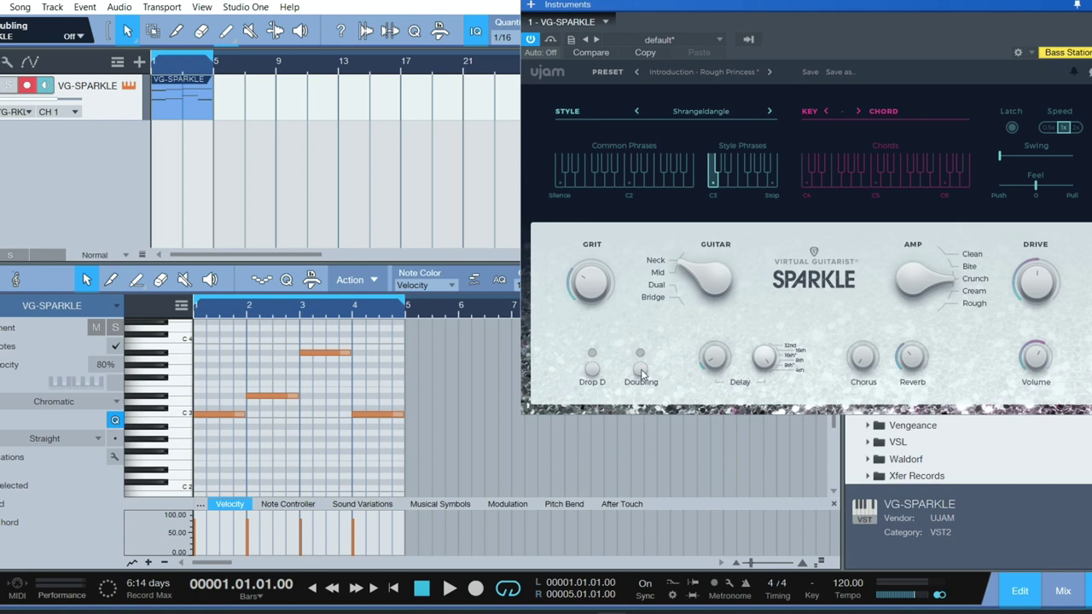
{"action": "key", "text": "space"}
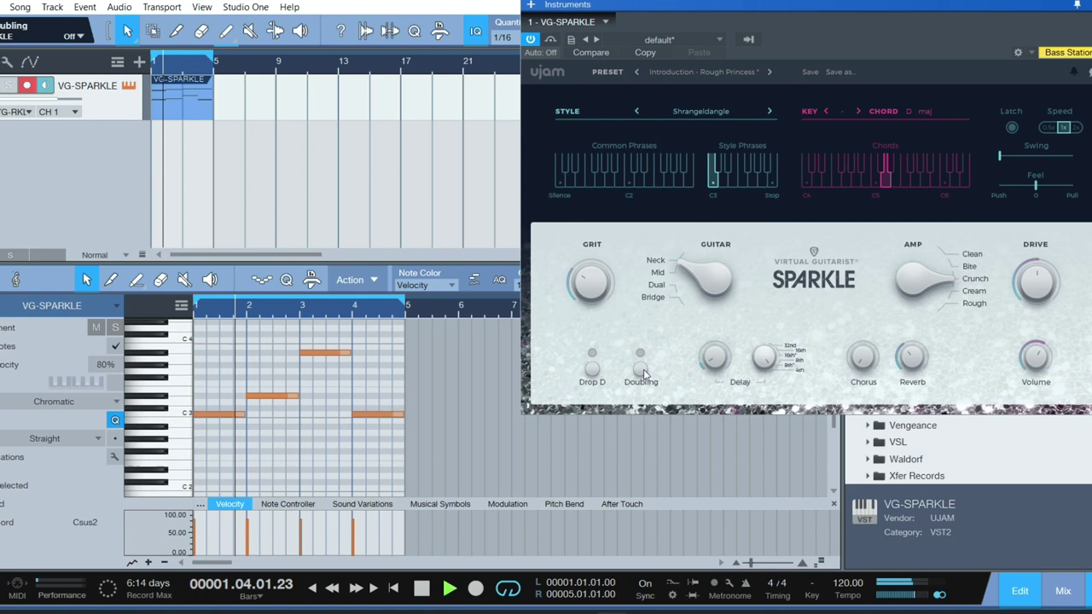
{"action": "left_click", "coordinate": [641, 371]}
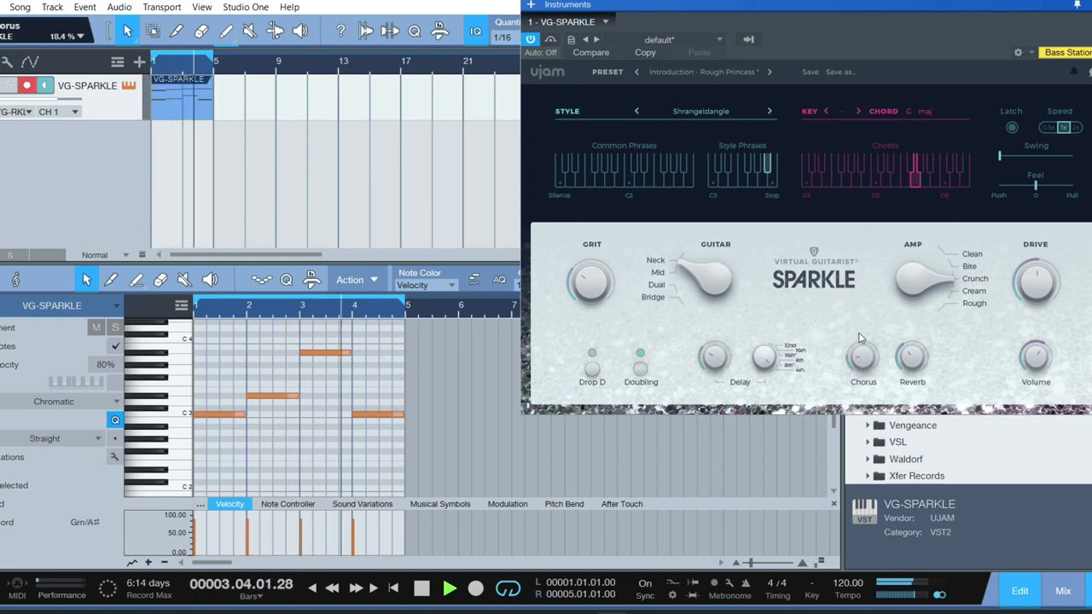
{"action": "left_click_drag", "start_coordinate": [860, 338], "coordinate": [875, 198]}
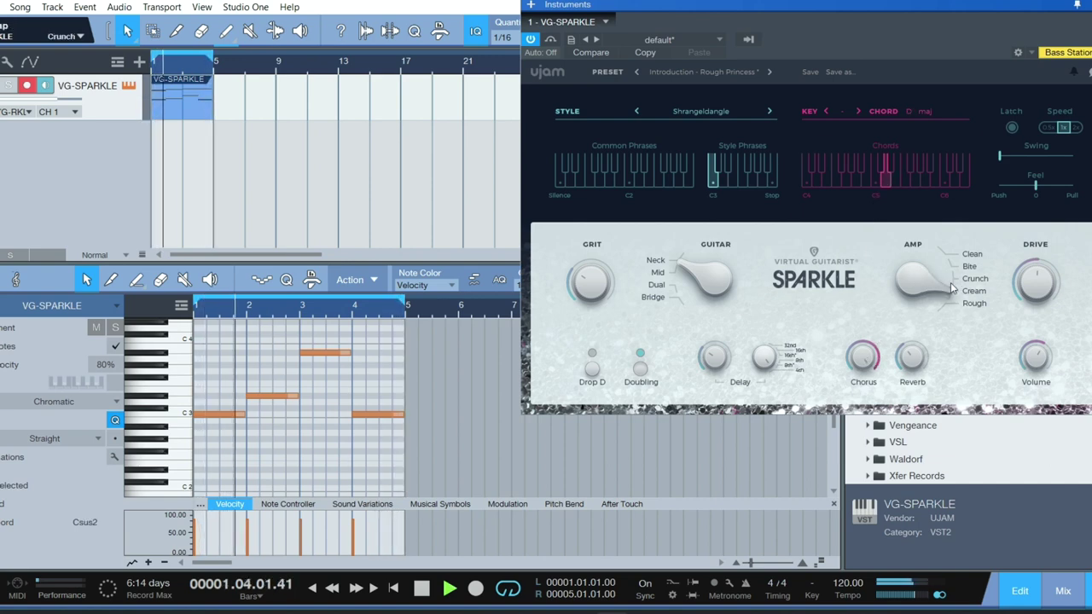
{"action": "left_click_drag", "start_coordinate": [864, 357], "coordinate": [865, 388]}
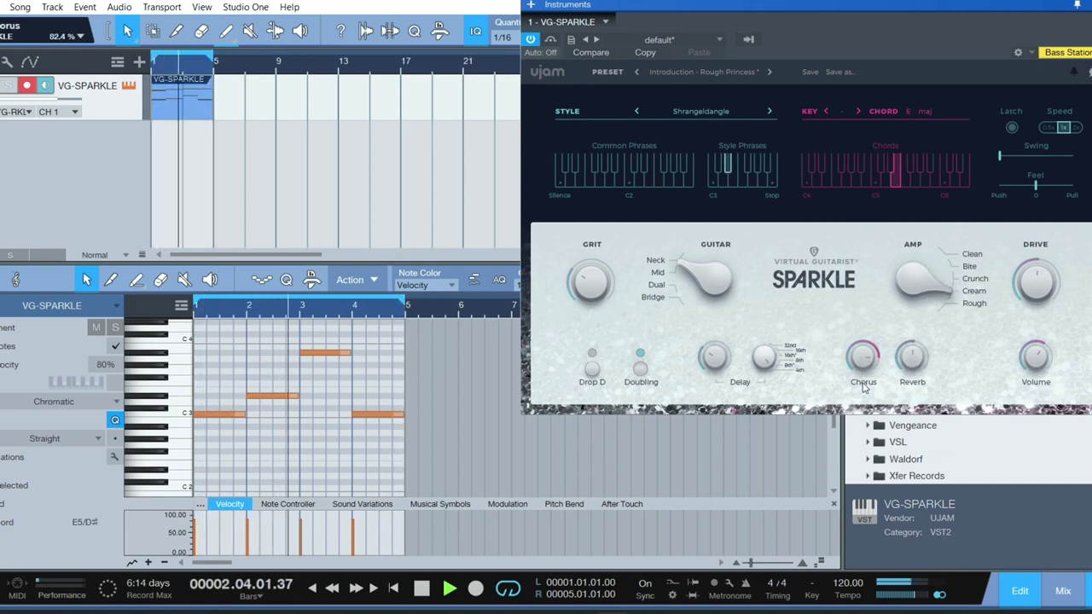
{"action": "mouse_move", "coordinate": [1036, 282]}
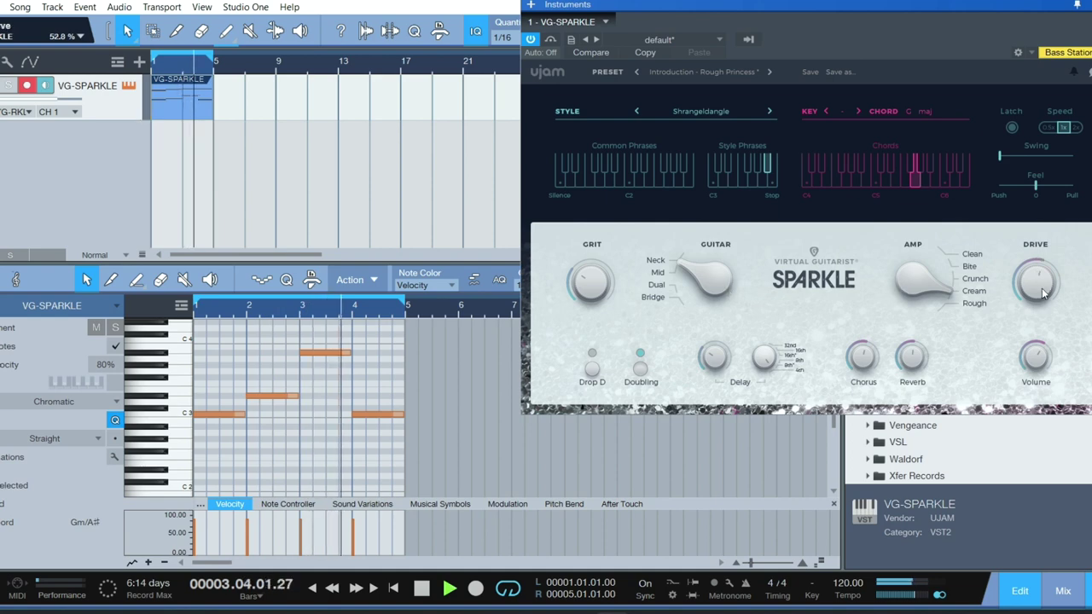
{"action": "left_click_drag", "start_coordinate": [1042, 293], "coordinate": [1043, 247]}
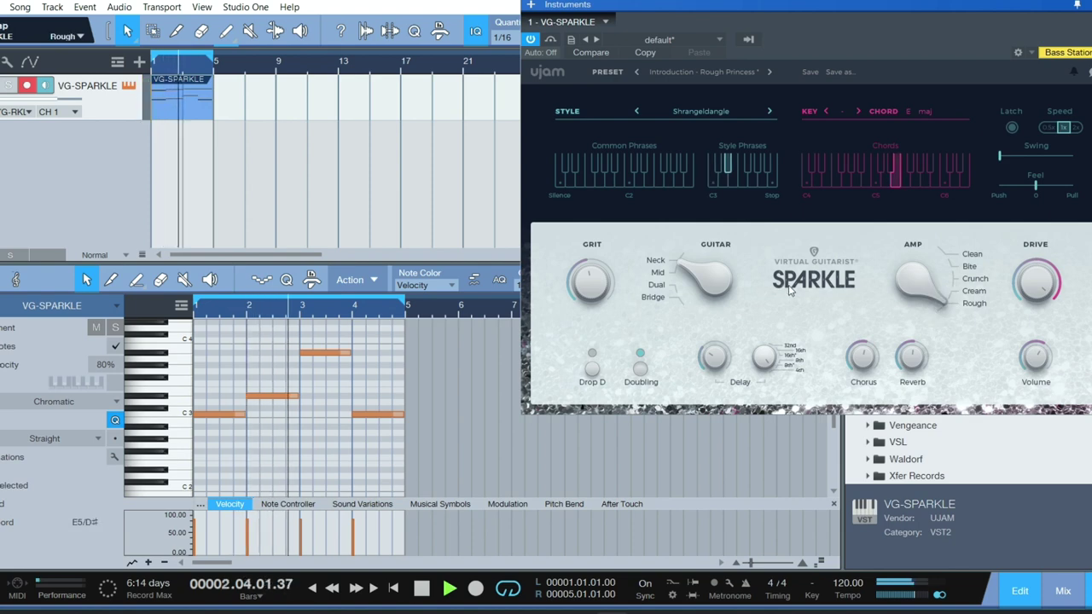
Select Wunderwall from Sparkle's Style dropdown.
{"action": "left_click", "coordinate": [708, 110]}
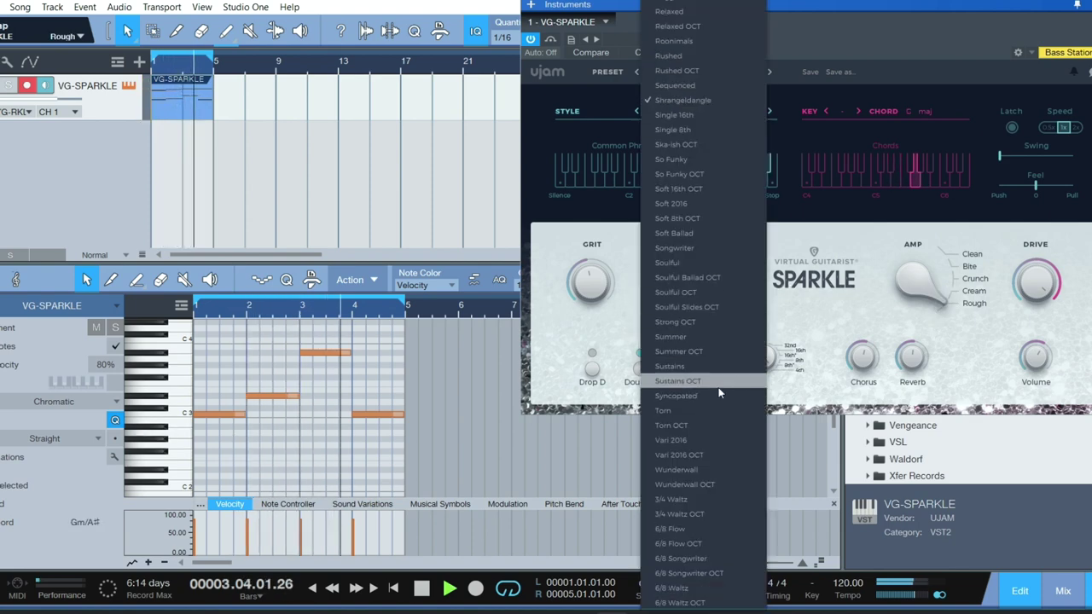
{"action": "left_click", "coordinate": [708, 470]}
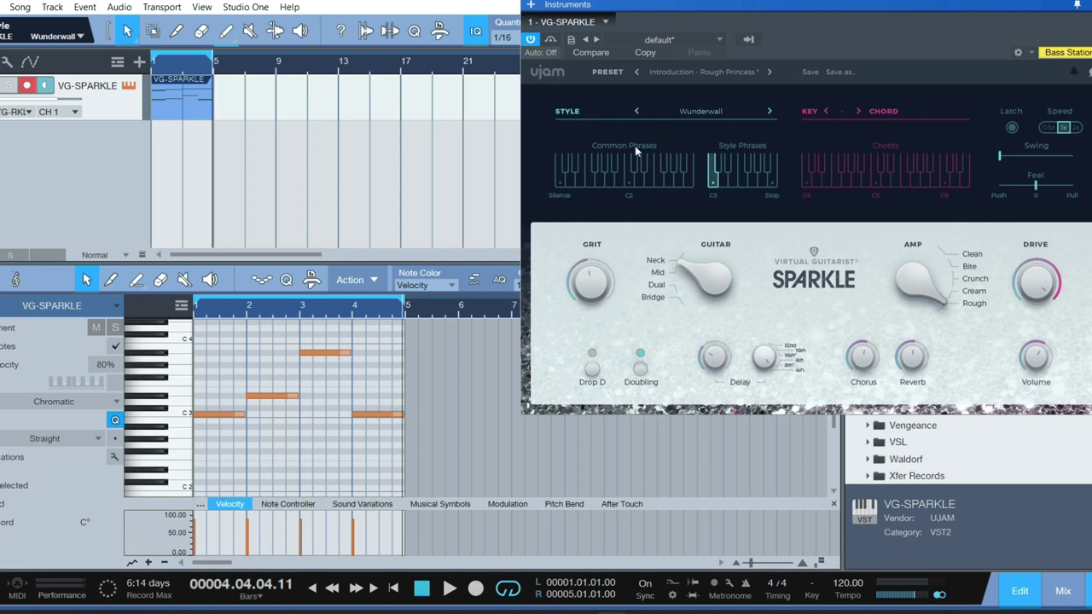
Pick On The Beat from Sparkle's Style dropdown after closing and reopening the list.
{"action": "left_click", "coordinate": [710, 117]}
{"action": "left_click", "coordinate": [585, 213]}
{"action": "left_click", "coordinate": [723, 117]}
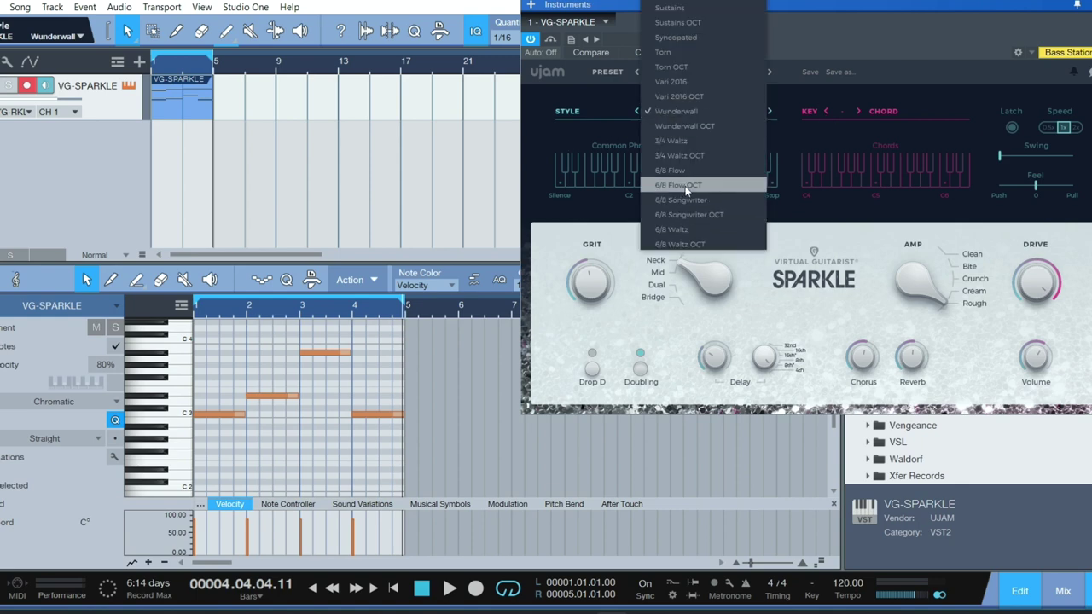
{"action": "left_click", "coordinate": [572, 134]}
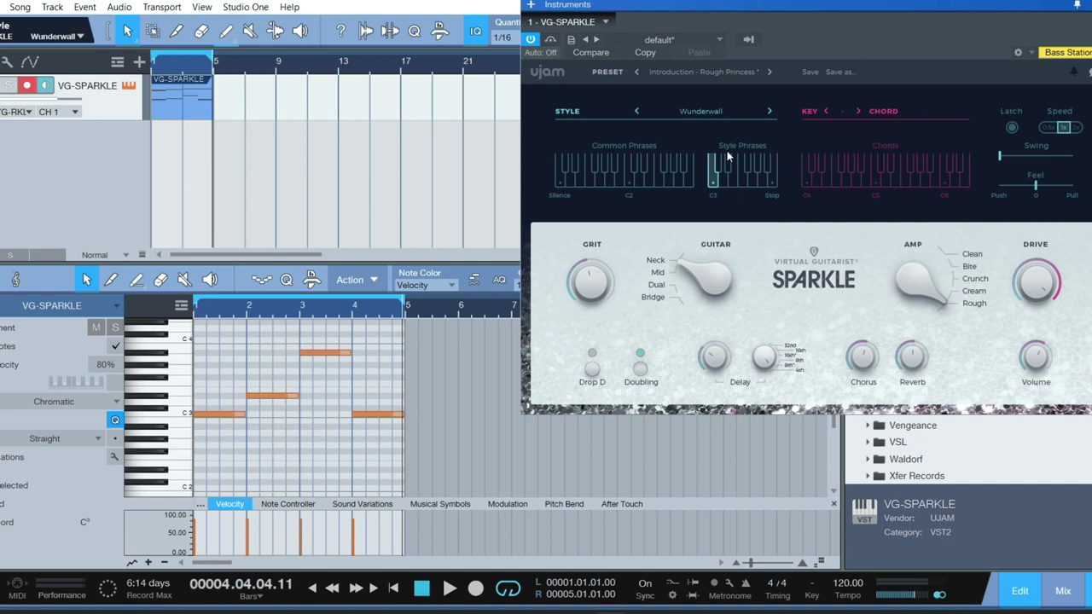
{"action": "left_click", "coordinate": [707, 121]}
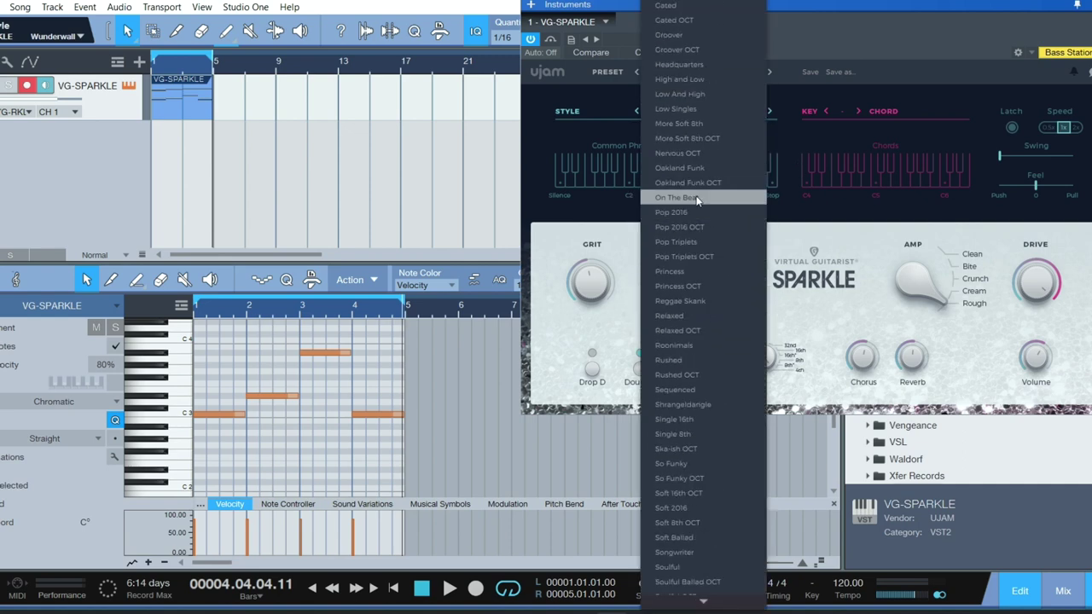
{"action": "left_click", "coordinate": [706, 191]}
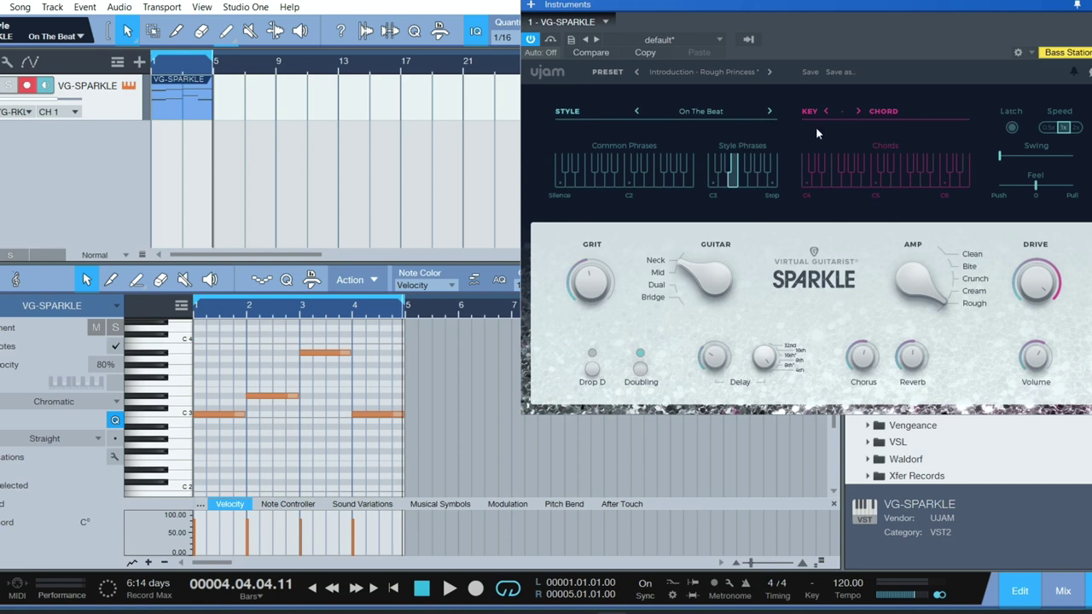